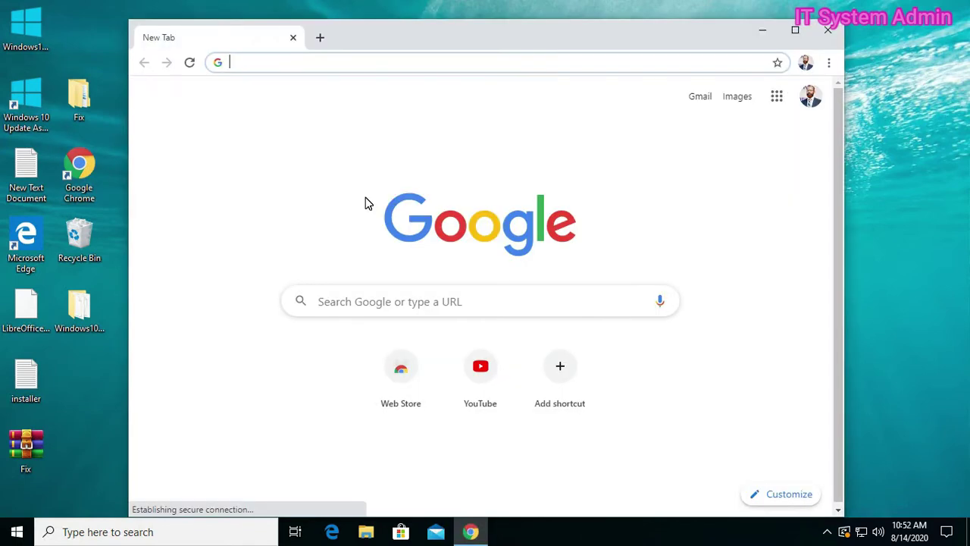
{"action": "type", "text": "ww"}
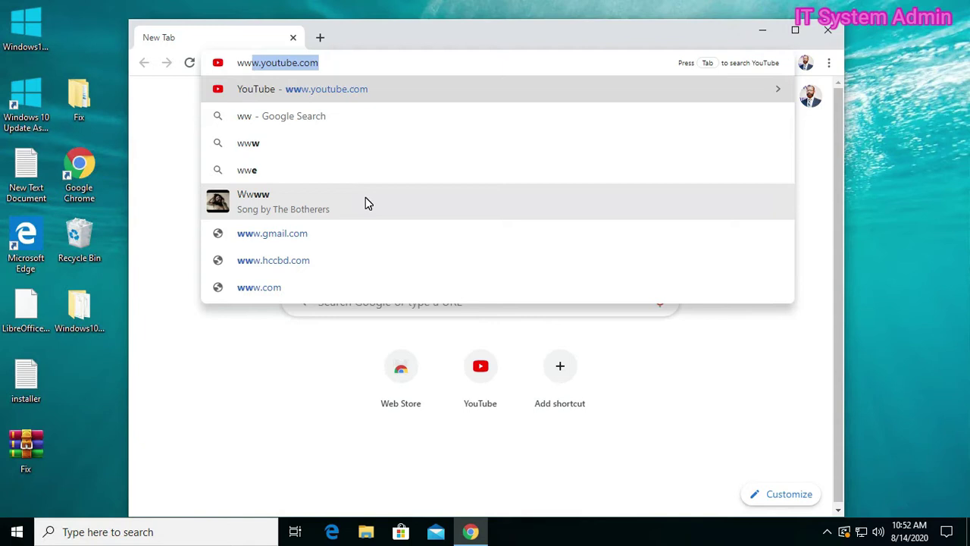
{"action": "key", "text": "Right"}
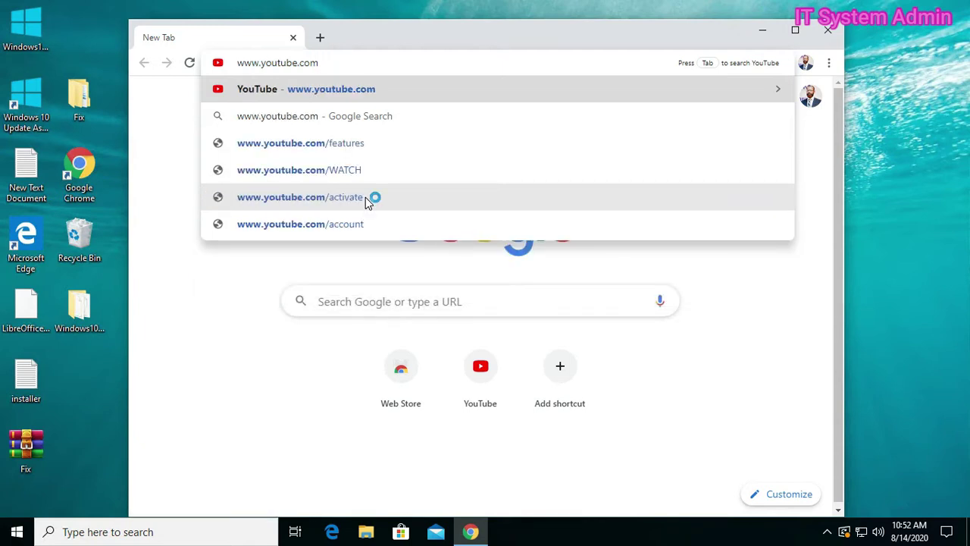
{"action": "key", "text": "Return"}
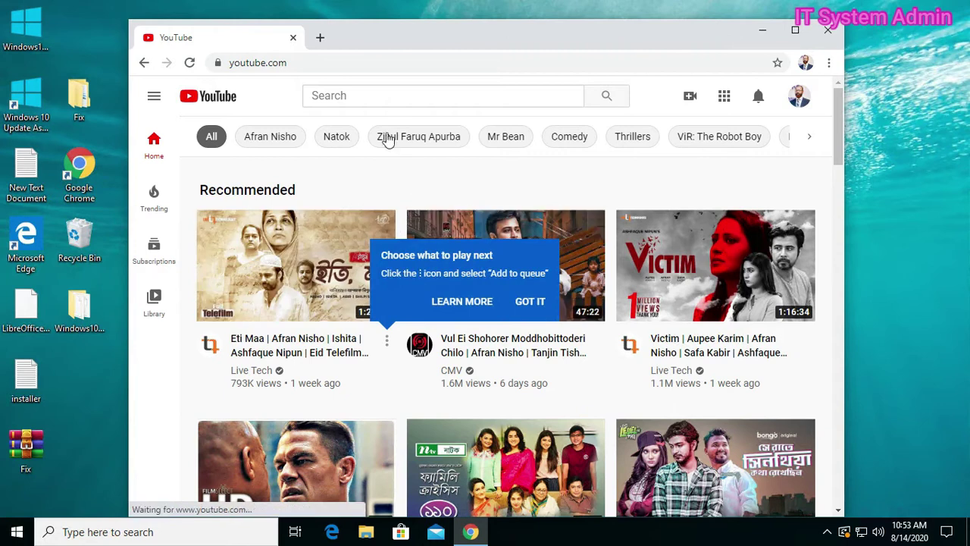
{"action": "left_click", "coordinate": [256, 64]}
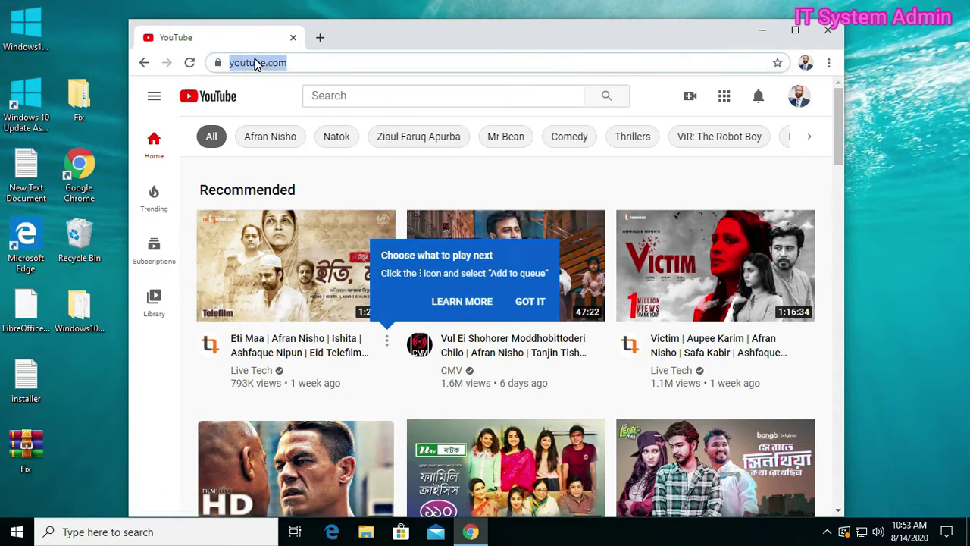
{"action": "type", "text": "www"}
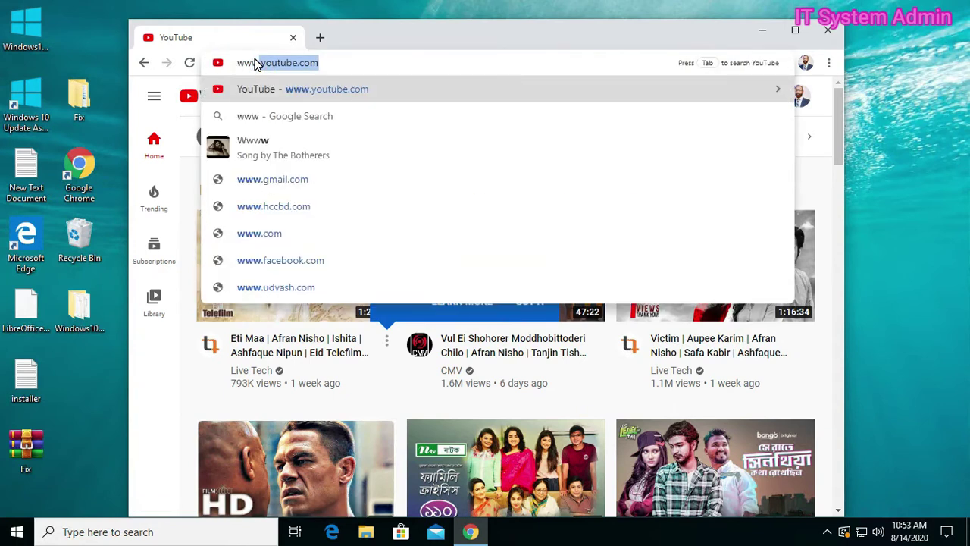
{"action": "type", "text": "."}
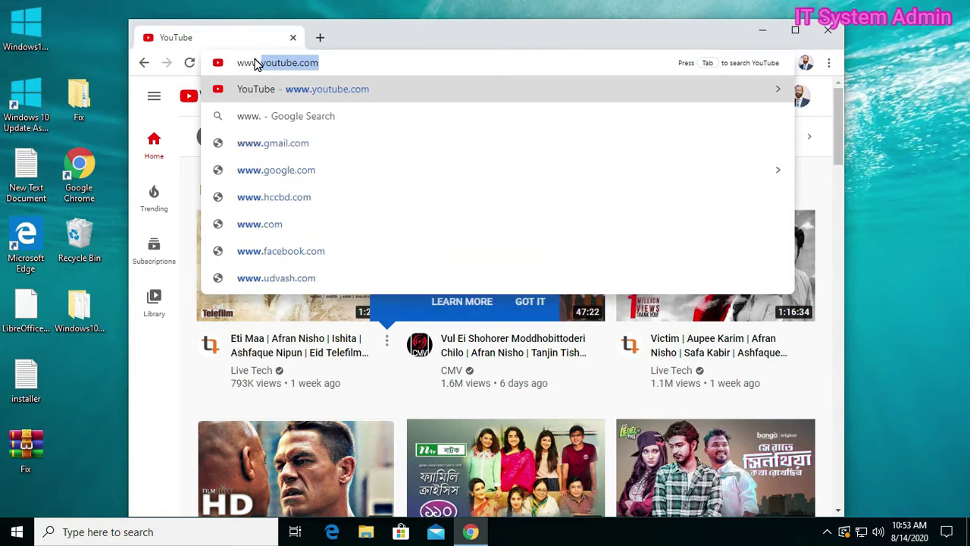
{"action": "type", "text": "fa"}
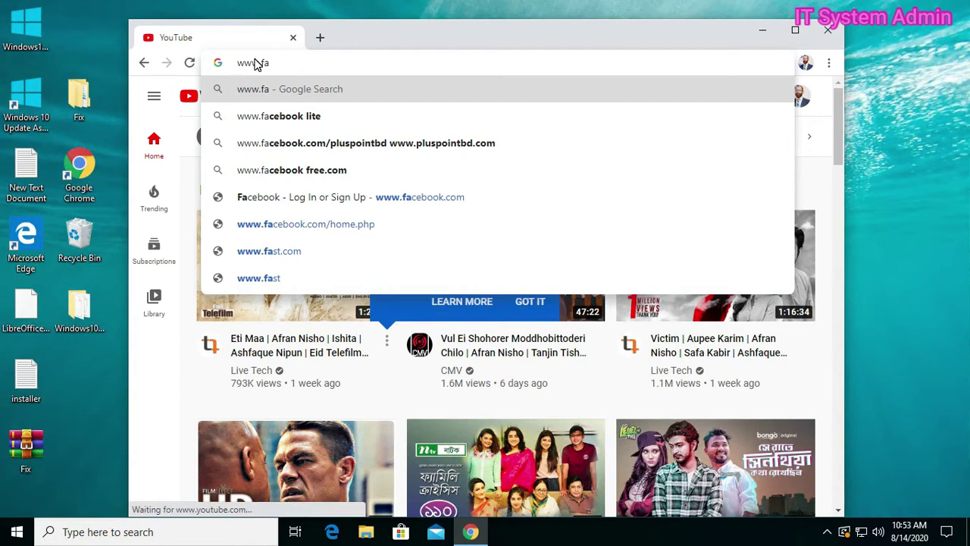
{"action": "type", "text": "cebook."}
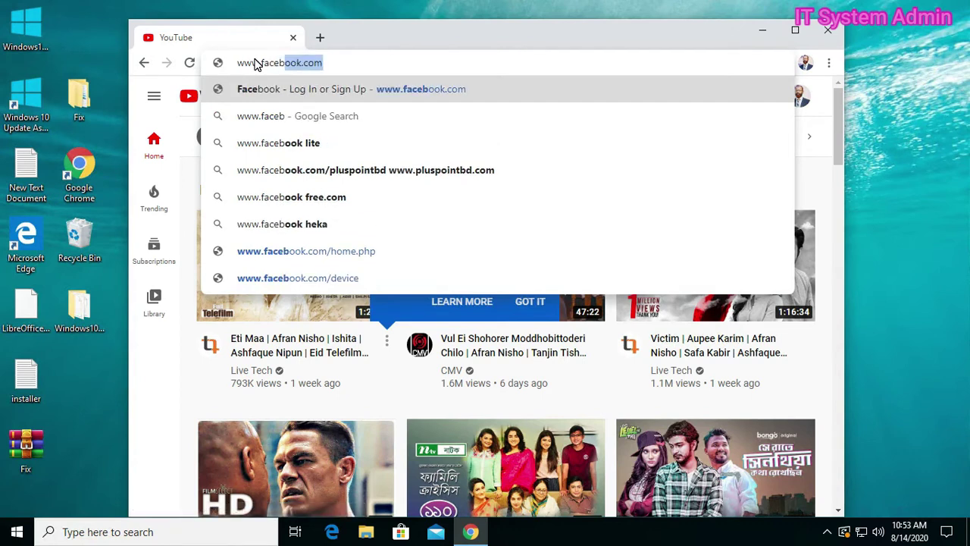
{"action": "type", "text": "com"}
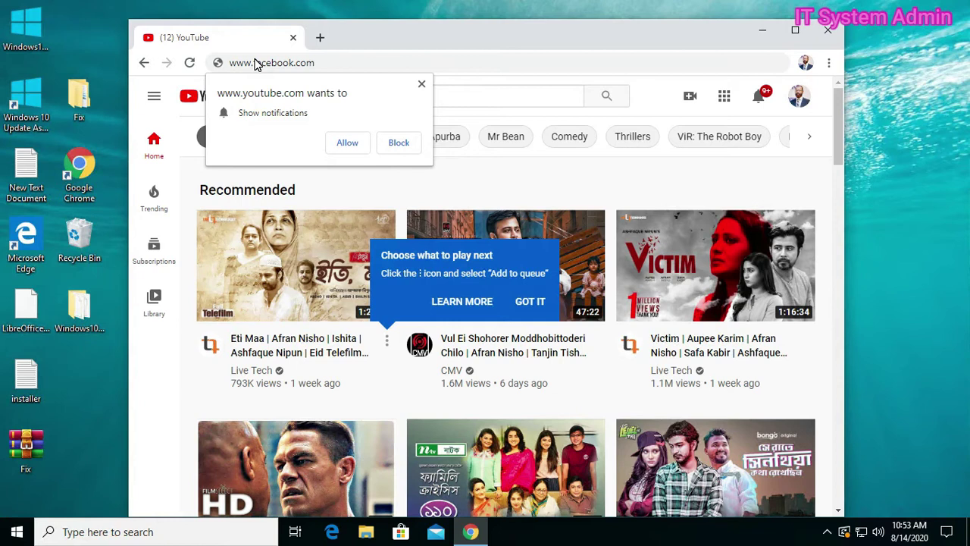
{"action": "left_click", "coordinate": [422, 83]}
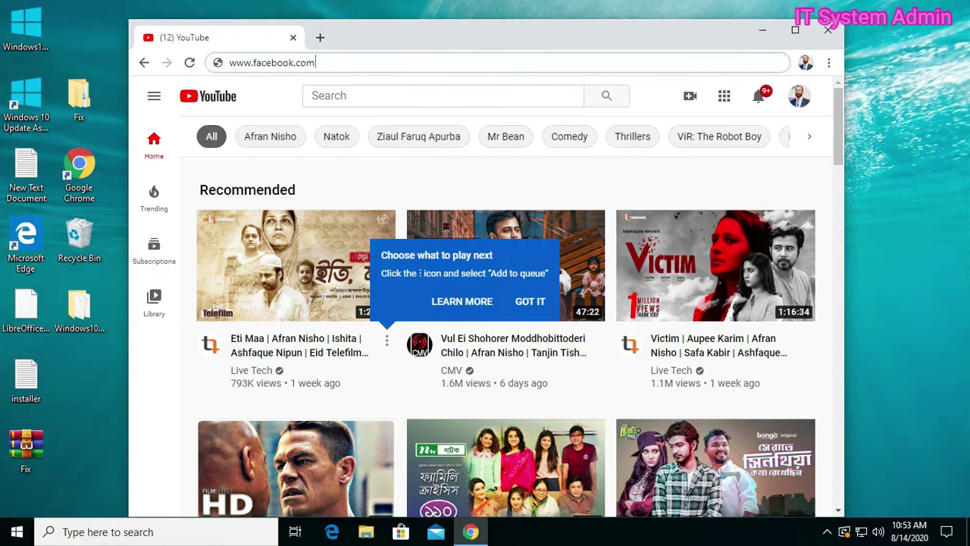
{"action": "key", "text": "Return"}
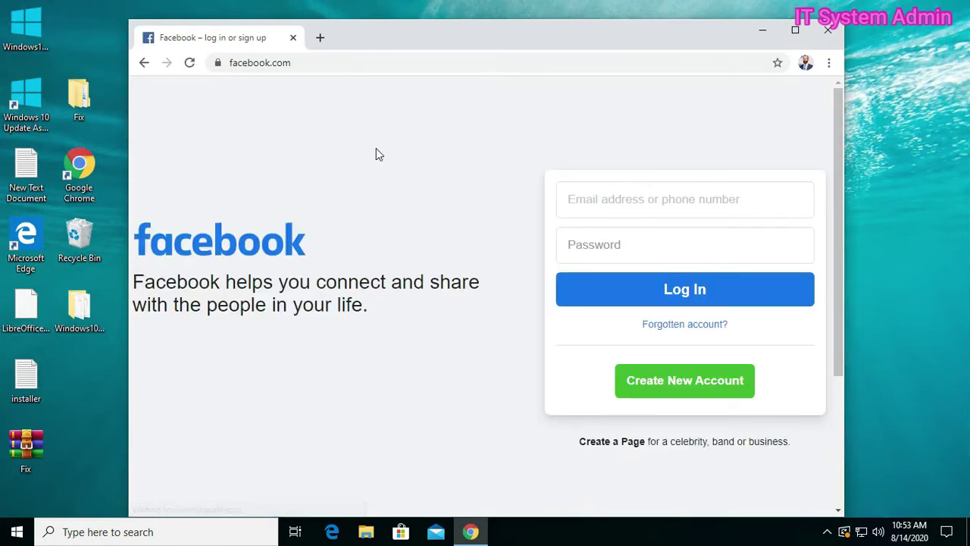
{"action": "left_click", "coordinate": [520, 224]}
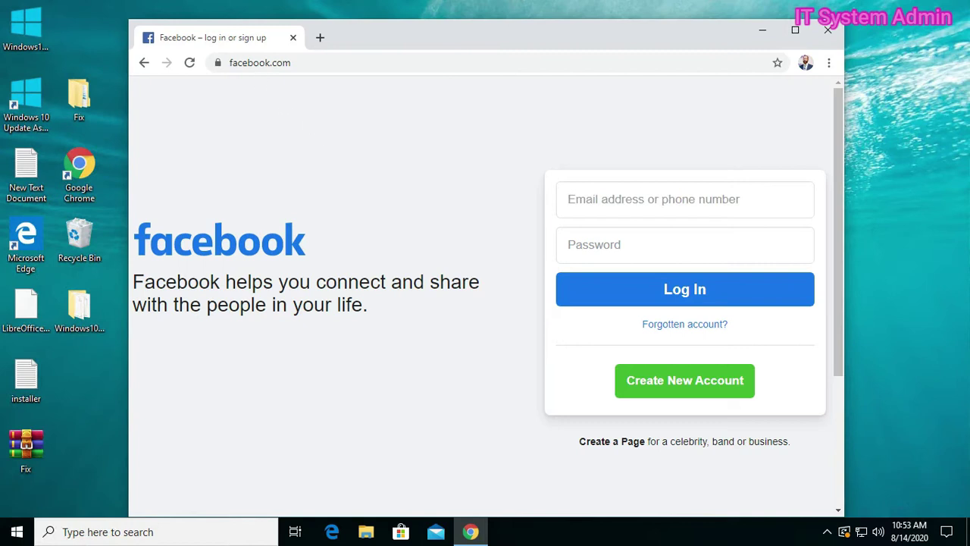
{"action": "left_click", "coordinate": [253, 62]}
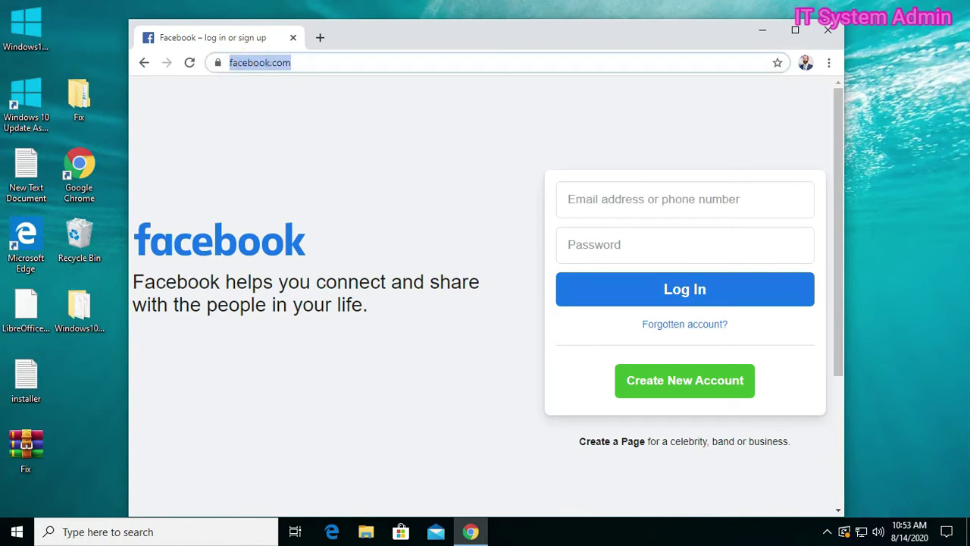
{"action": "type", "text": "www"}
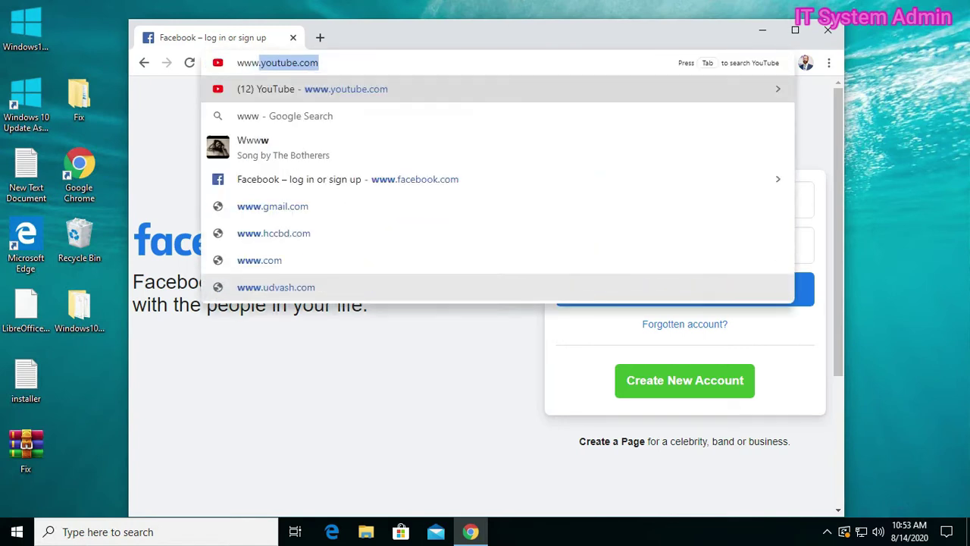
{"action": "type", "text": "."}
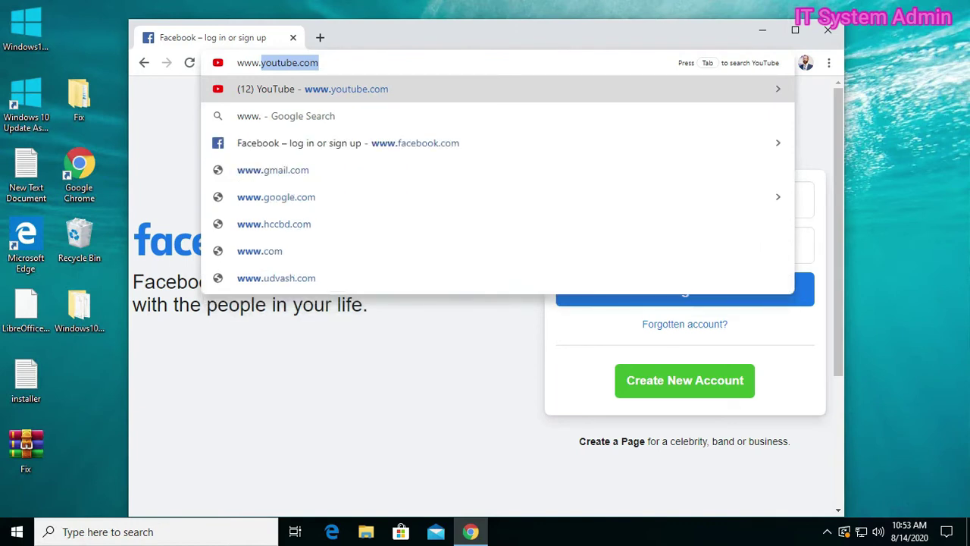
{"action": "type", "text": "tw"}
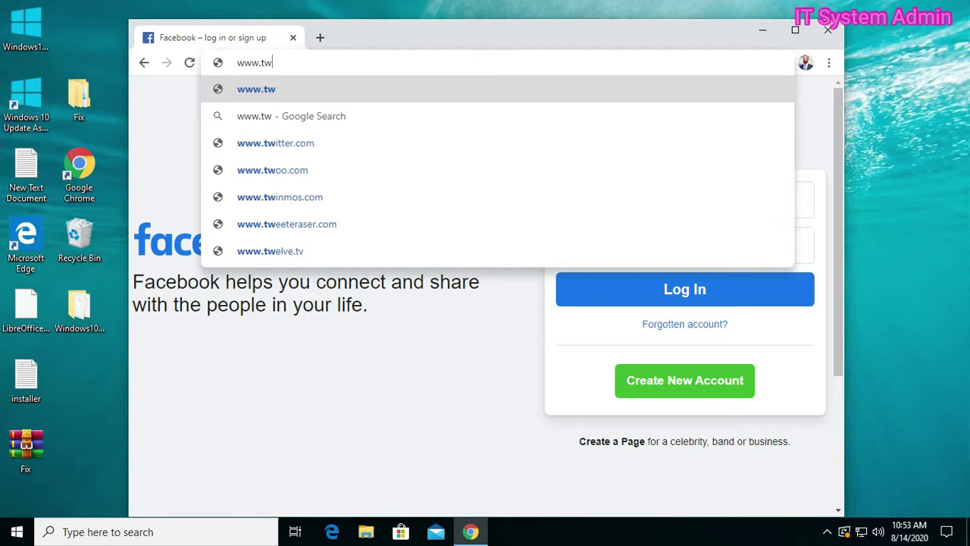
{"action": "type", "text": "itter"}
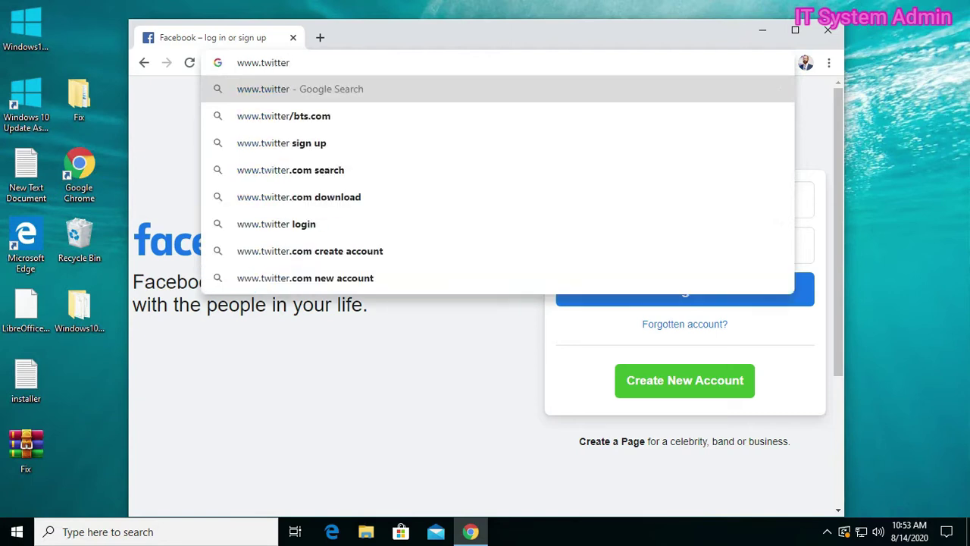
{"action": "type", "text": ".com"}
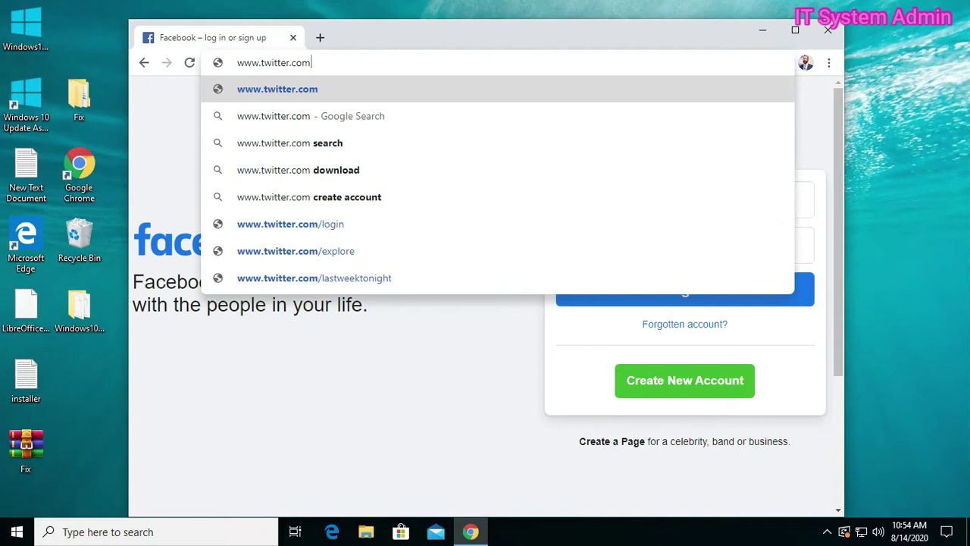
{"action": "key", "text": "Return"}
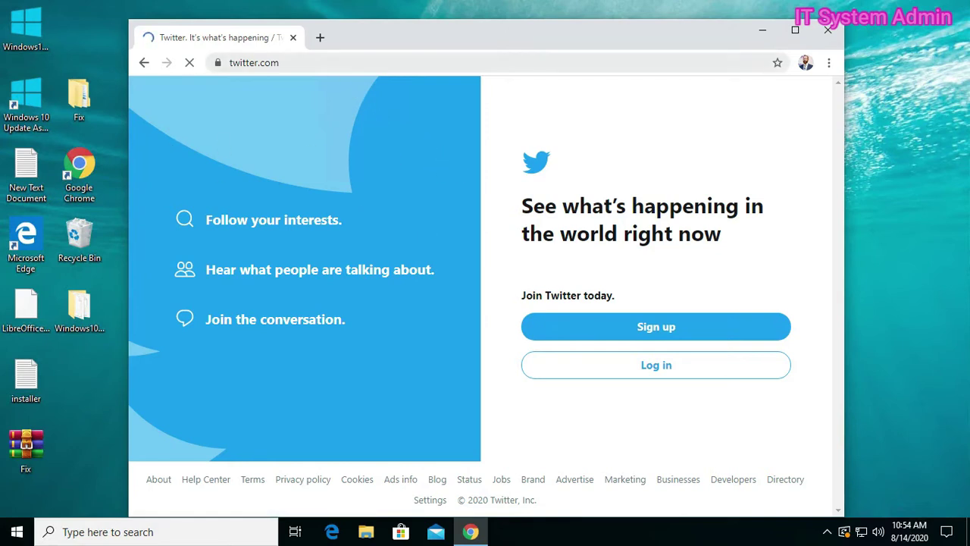
{"action": "key", "text": "ctrl+l"}
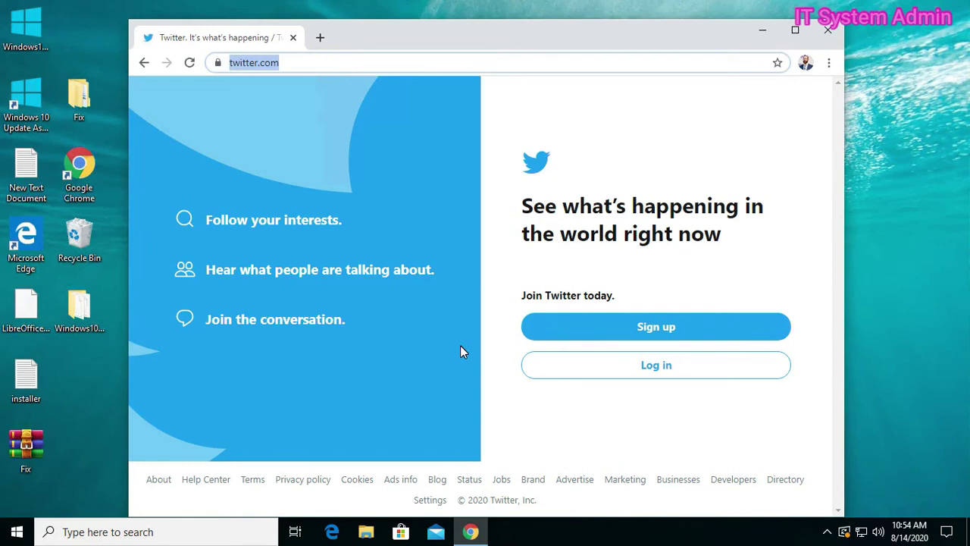
{"action": "type", "text": "www"}
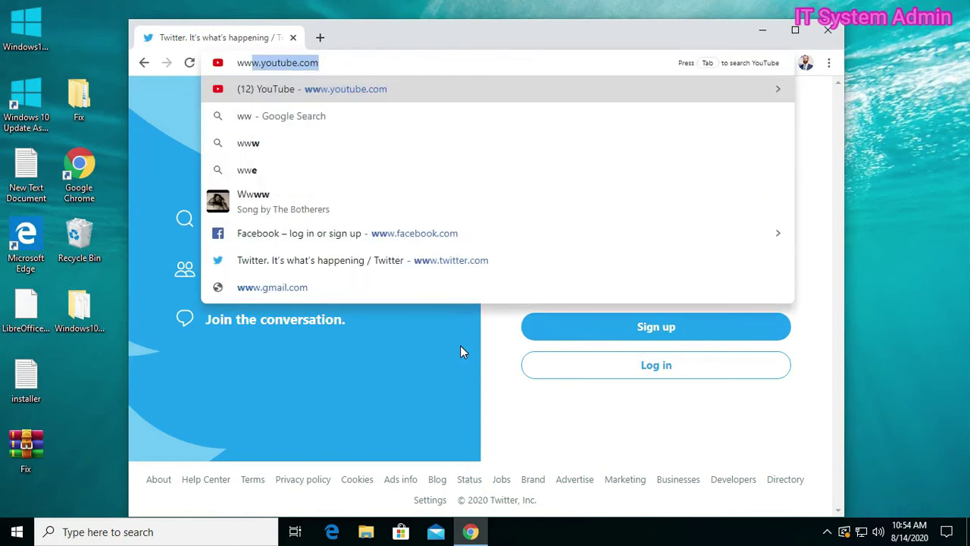
{"action": "type", "text": ".g"}
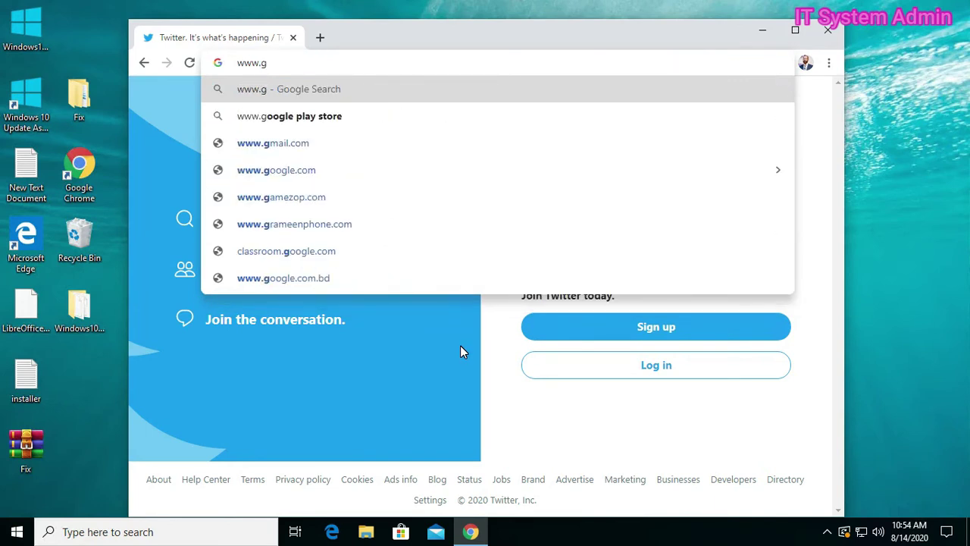
{"action": "left_click", "coordinate": [286, 169]}
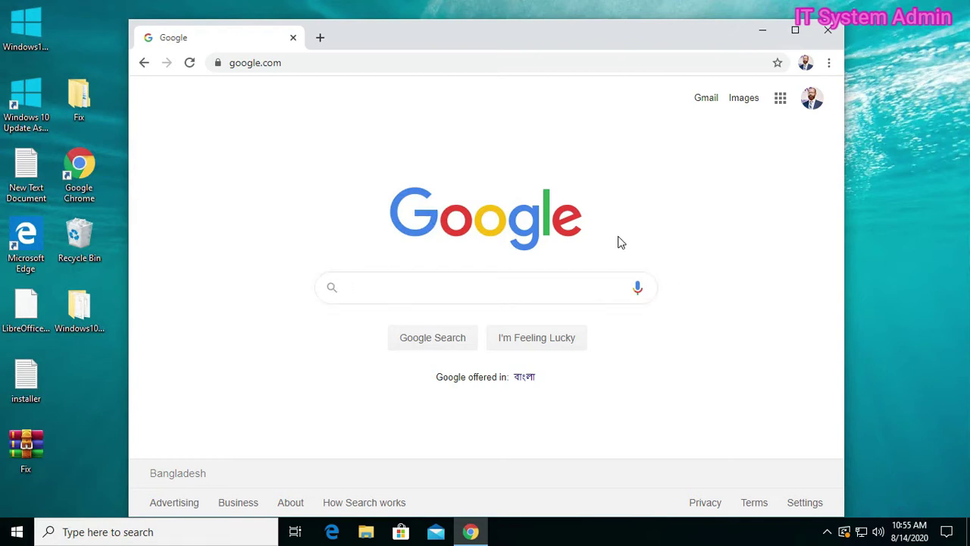
- Close Chrome and run Notepad as administrator from a Windows search for 'note'
{"action": "left_click", "coordinate": [828, 30]}
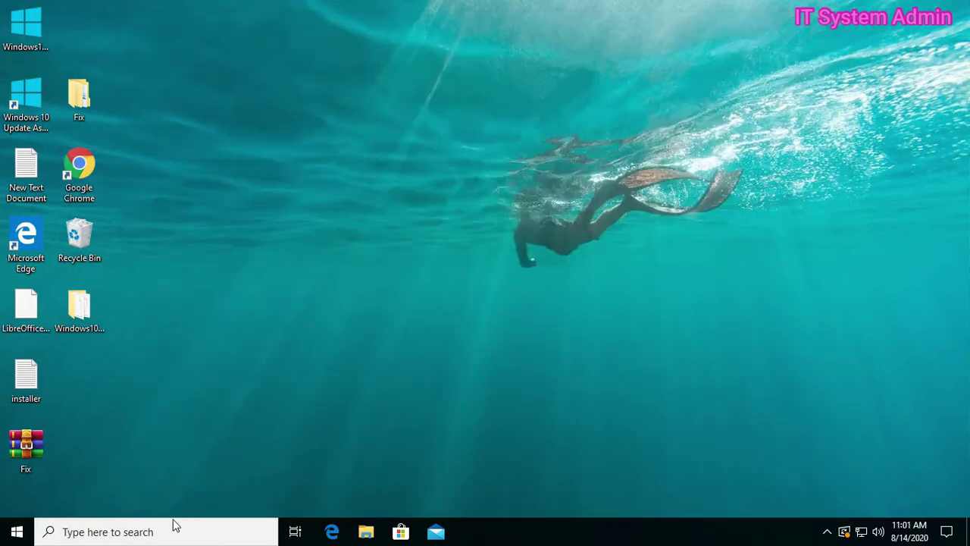
{"action": "left_click", "coordinate": [173, 531]}
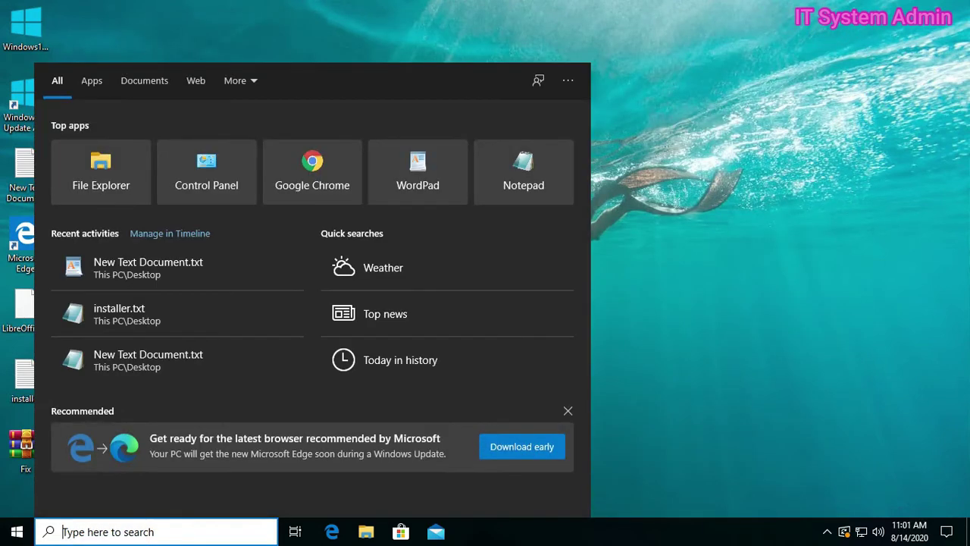
{"action": "type", "text": "note"}
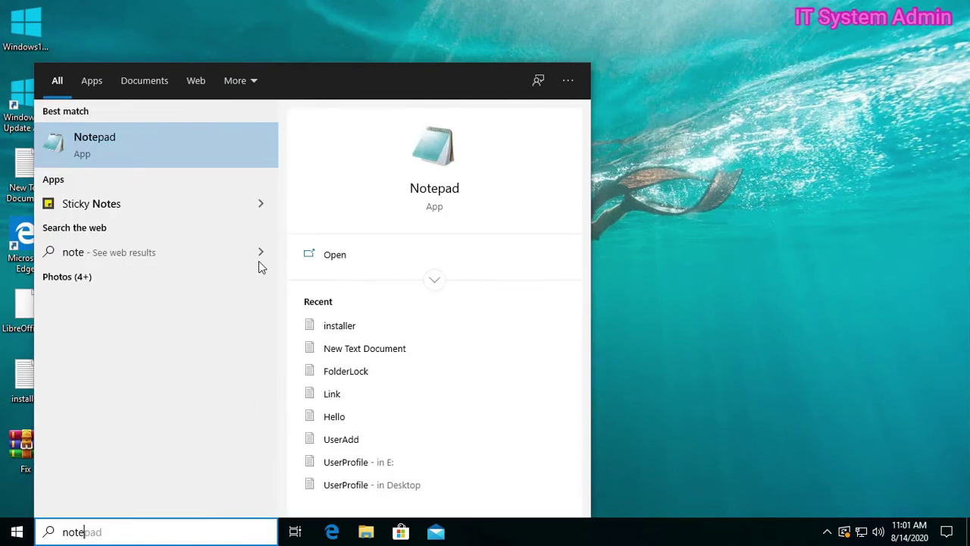
{"action": "right_click", "coordinate": [153, 144]}
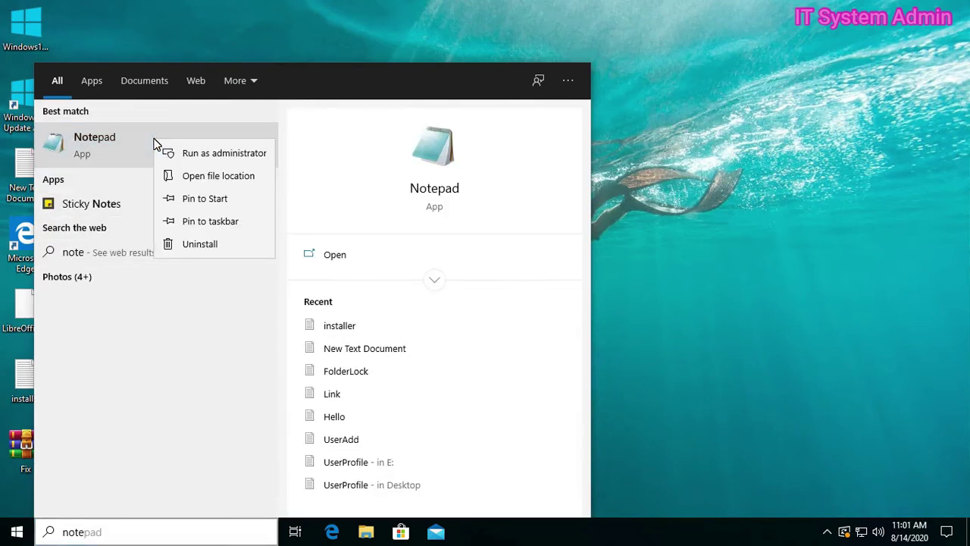
{"action": "left_click", "coordinate": [214, 156]}
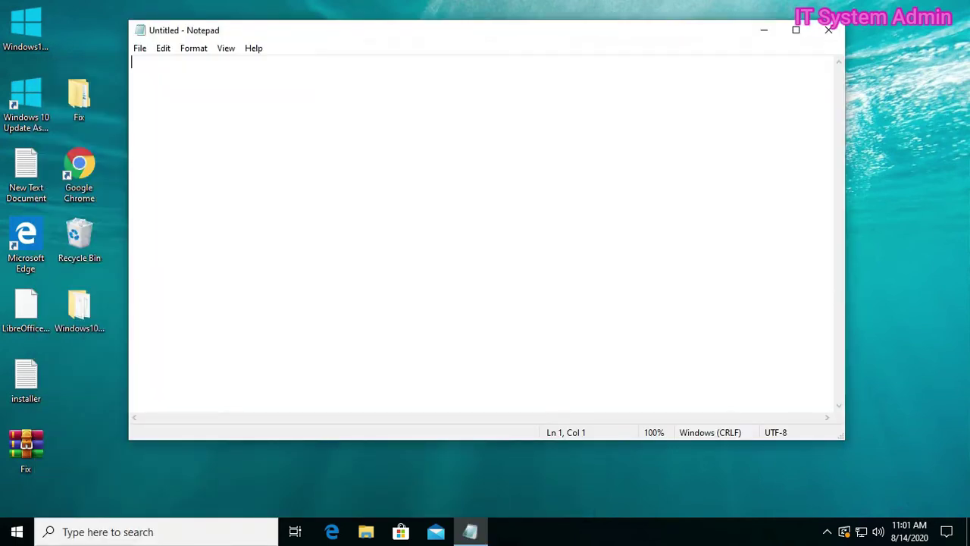
- Bring up Notepad's Open dialog and browse into C:\Windows
{"action": "left_click", "coordinate": [139, 49]}
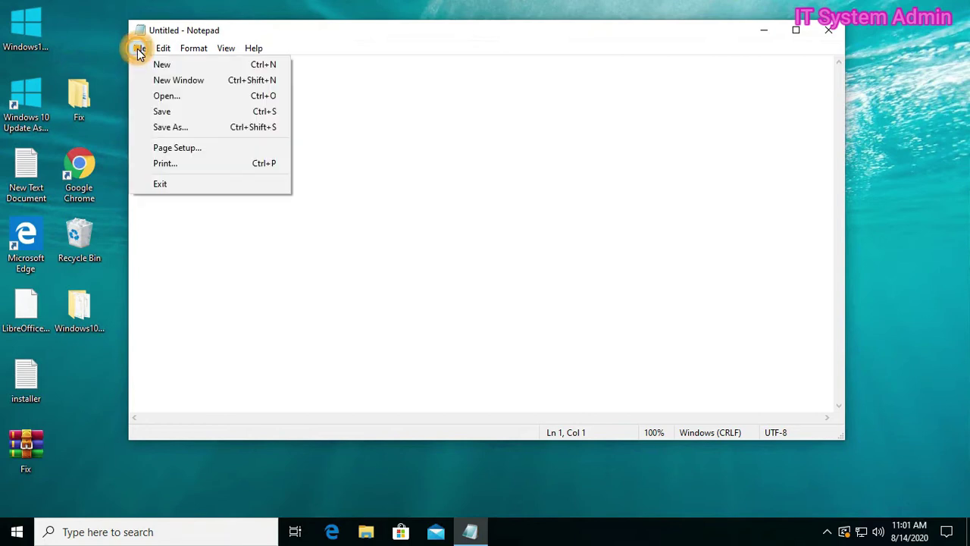
{"action": "left_click", "coordinate": [164, 96]}
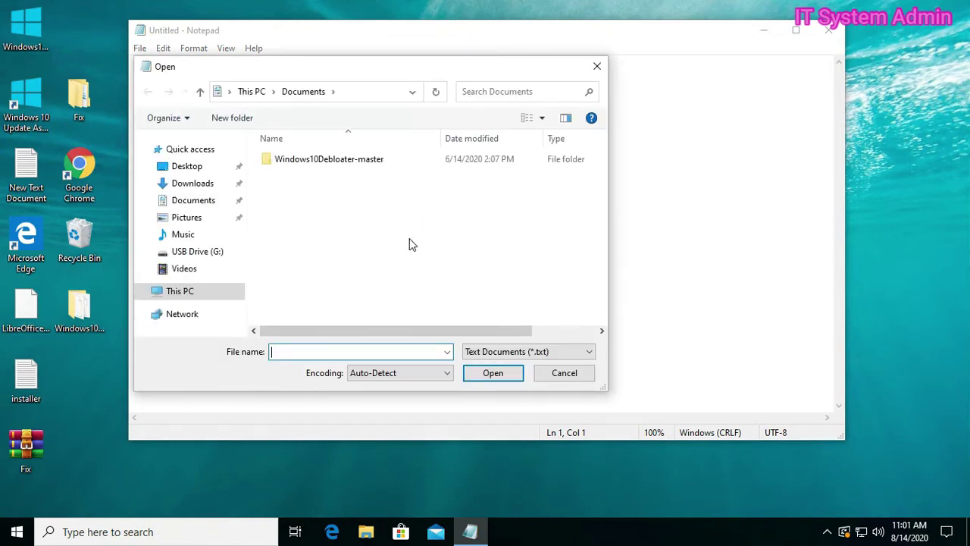
{"action": "left_click", "coordinate": [143, 291]}
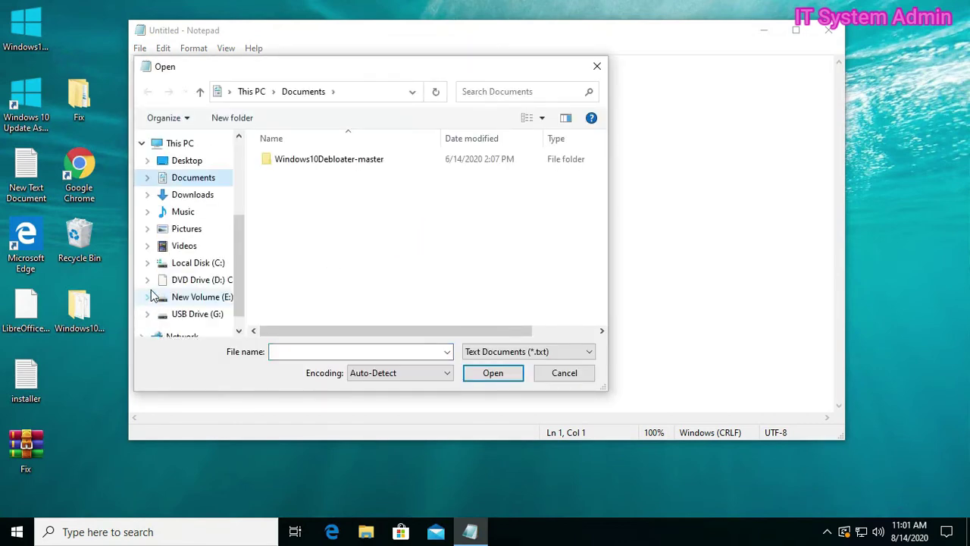
{"action": "left_click", "coordinate": [193, 265]}
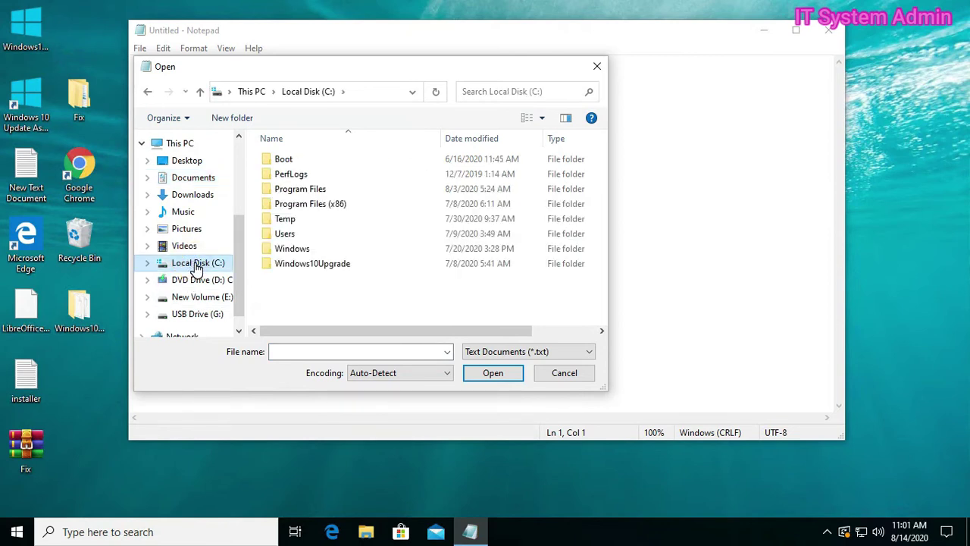
{"action": "double_click", "coordinate": [304, 250]}
- Go into System32\drivers\etc, switch the filter to All Files, and select hosts
{"action": "scroll", "coordinate": [347, 245], "scroll_direction": "down", "scroll_amount": 5}
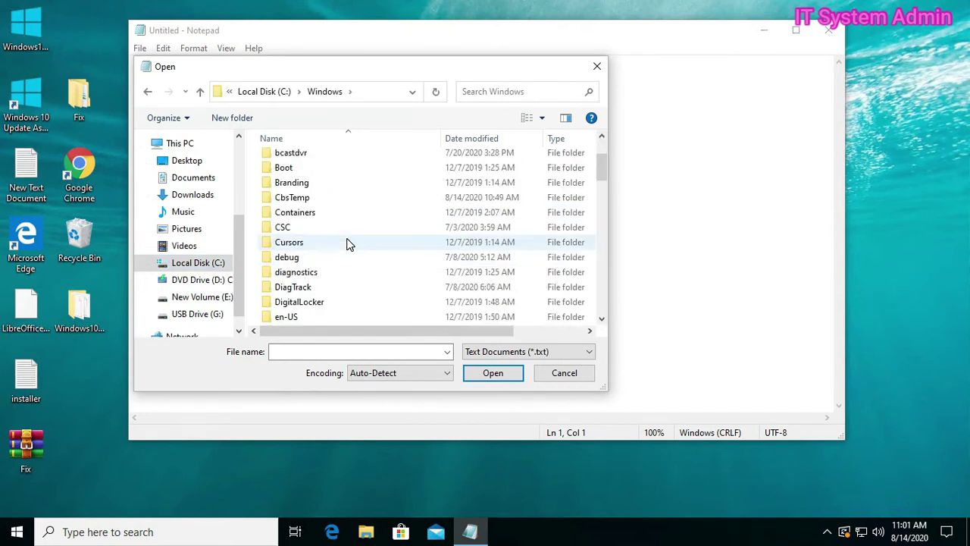
{"action": "scroll", "coordinate": [347, 245], "scroll_direction": "down", "scroll_amount": 10}
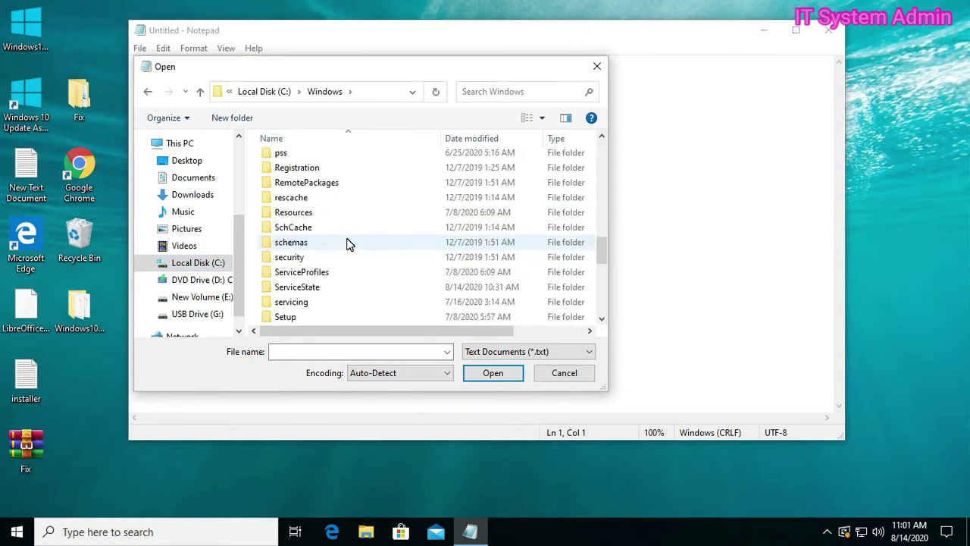
{"action": "scroll", "coordinate": [347, 243], "scroll_direction": "down", "scroll_amount": 2}
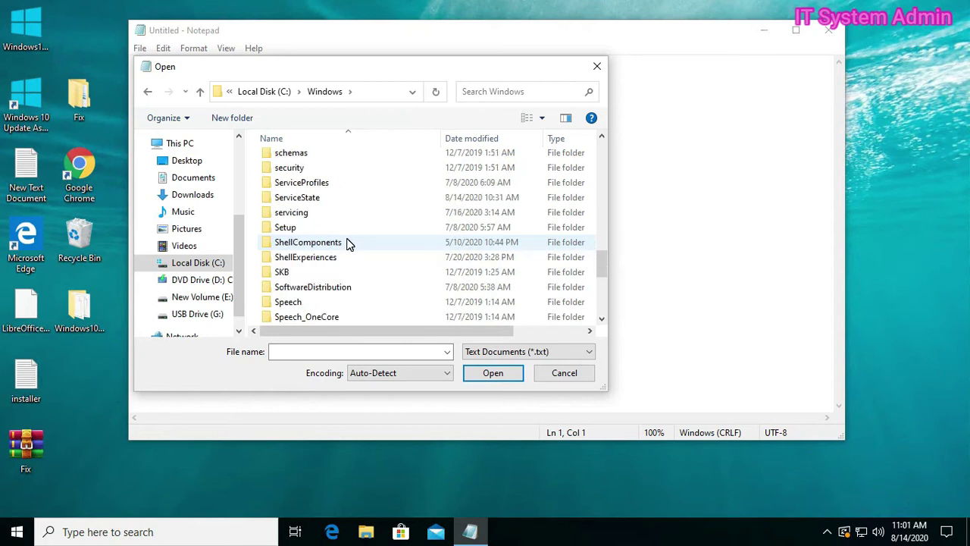
{"action": "scroll", "coordinate": [347, 243], "scroll_direction": "down", "scroll_amount": 4}
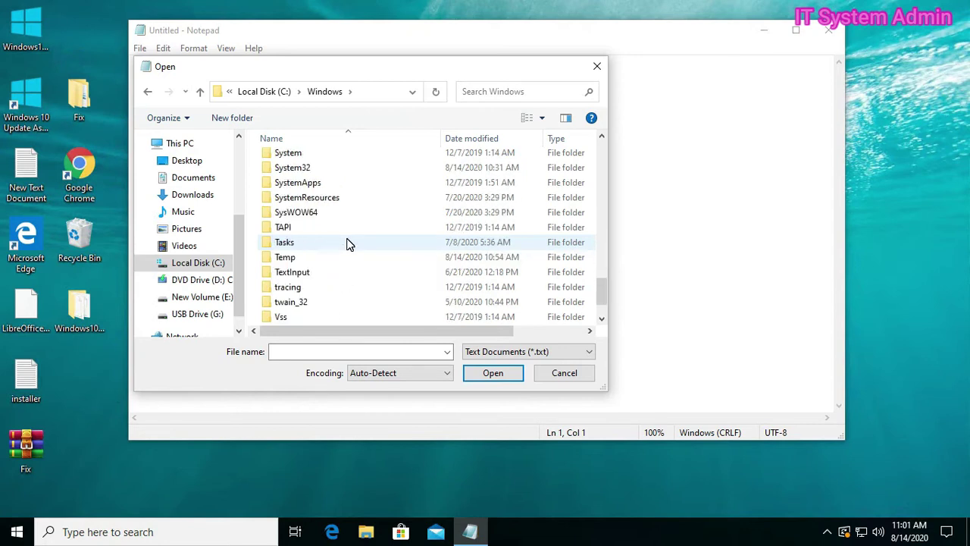
{"action": "double_click", "coordinate": [282, 166]}
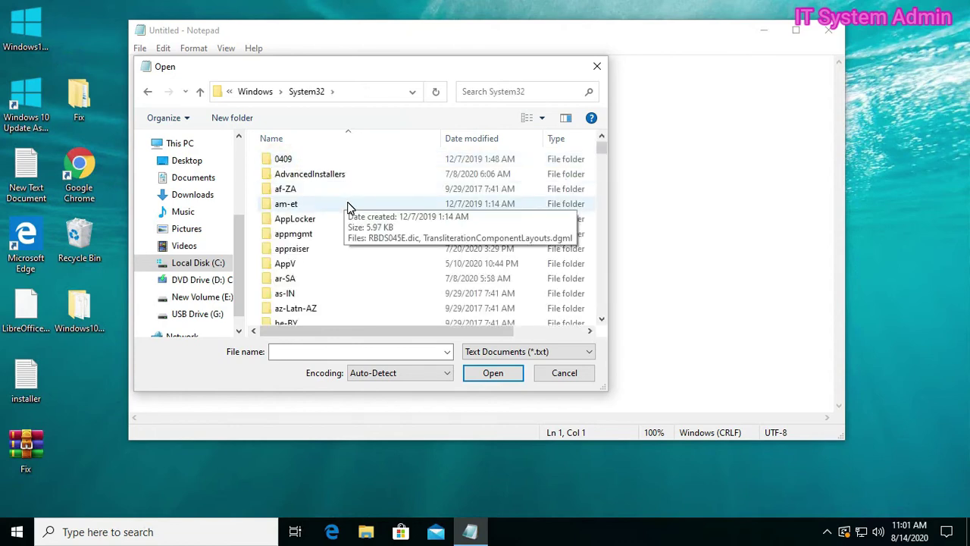
{"action": "scroll", "coordinate": [348, 201], "scroll_direction": "down", "scroll_amount": 10}
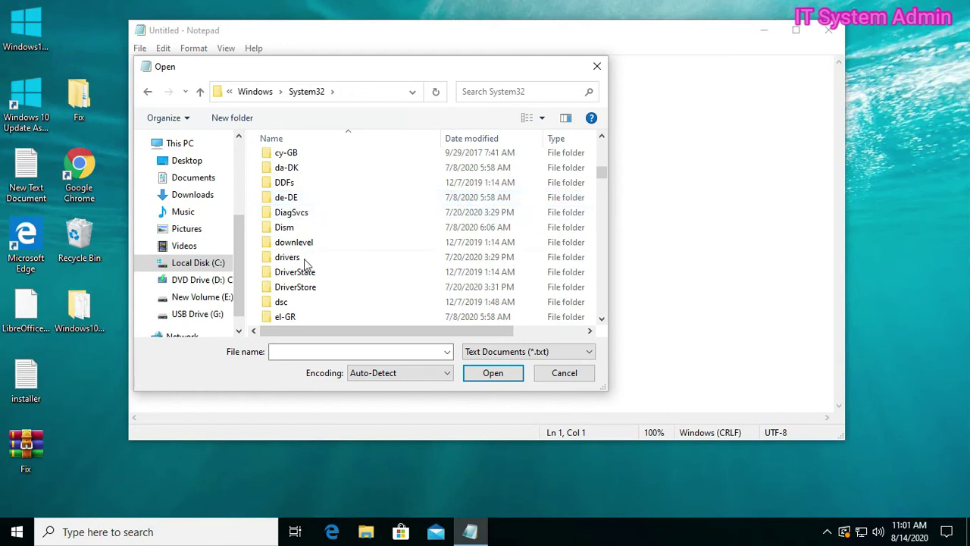
{"action": "double_click", "coordinate": [304, 259]}
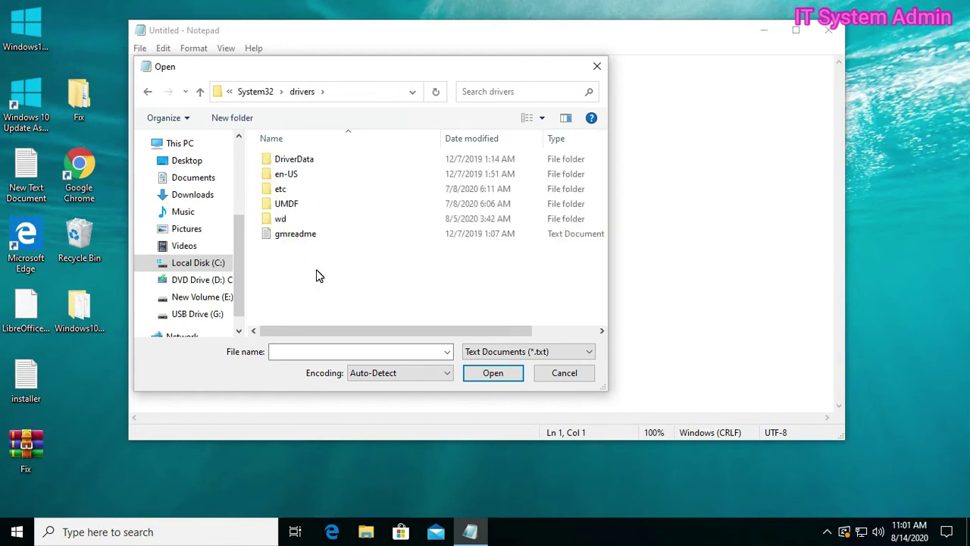
{"action": "left_click", "coordinate": [277, 191]}
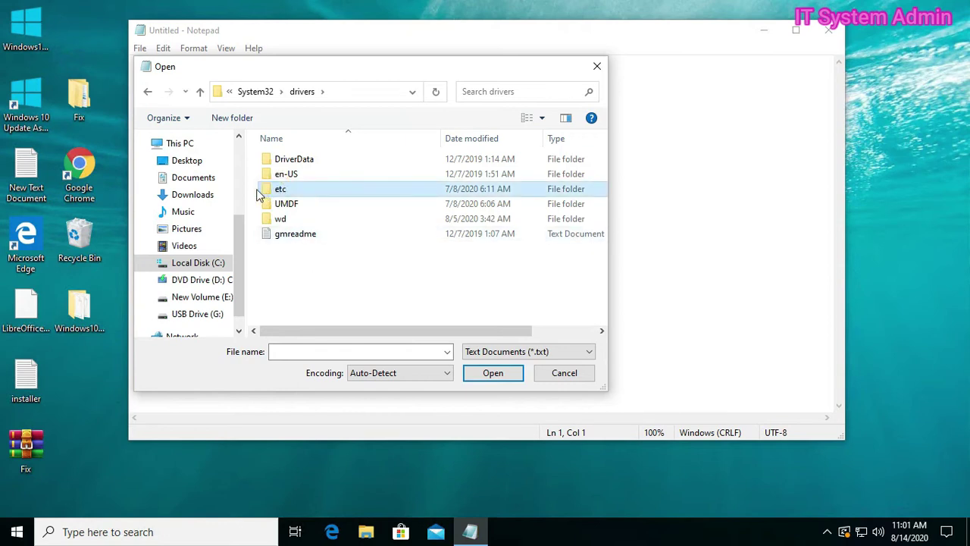
{"action": "double_click", "coordinate": [295, 189]}
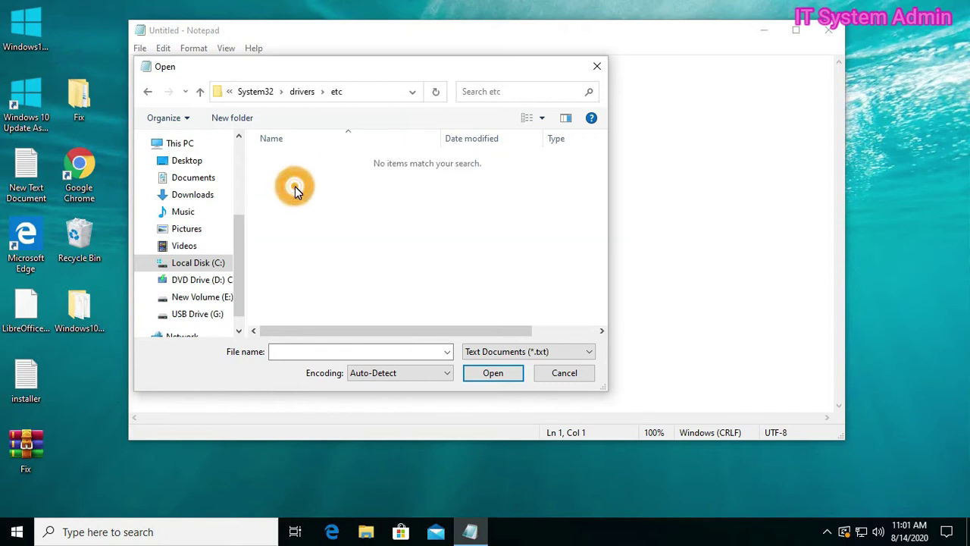
{"action": "left_click", "coordinate": [520, 353]}
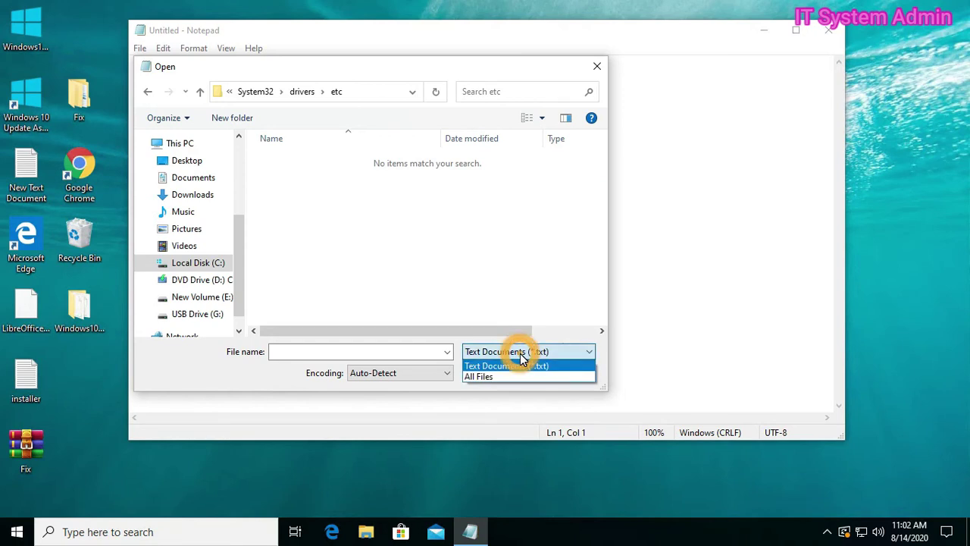
{"action": "left_click", "coordinate": [511, 377]}
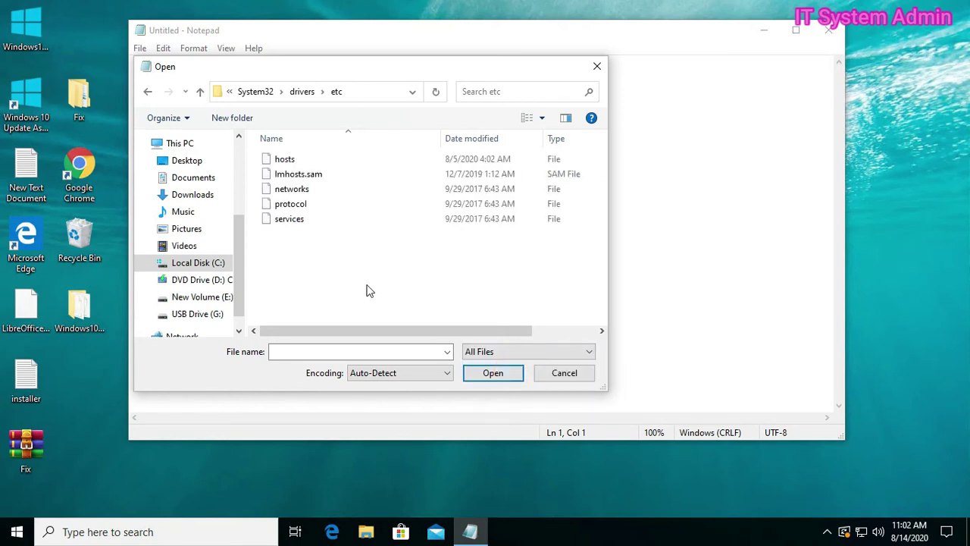
{"action": "left_click", "coordinate": [308, 161]}
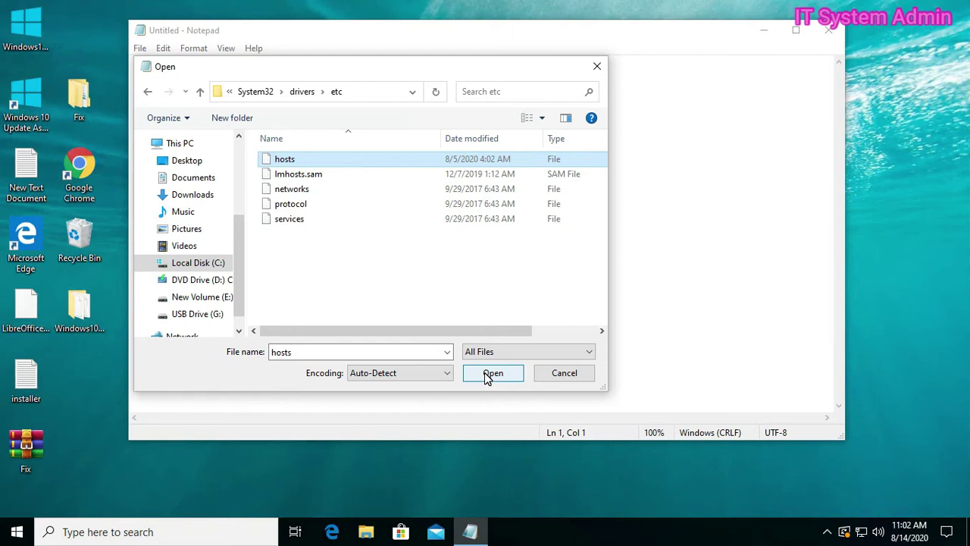
{"action": "left_click", "coordinate": [491, 373]}
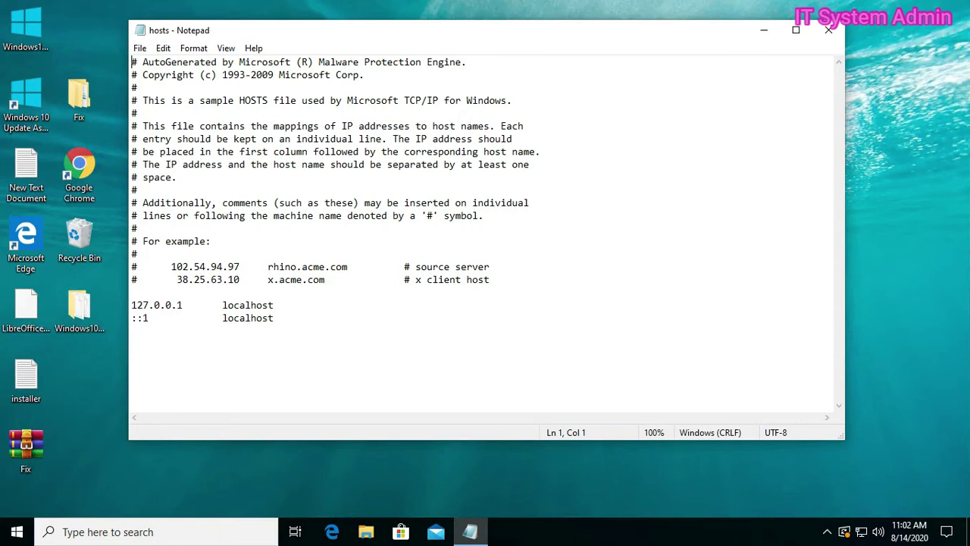
{"action": "left_click", "coordinate": [284, 320]}
{"action": "key", "text": "Return"}
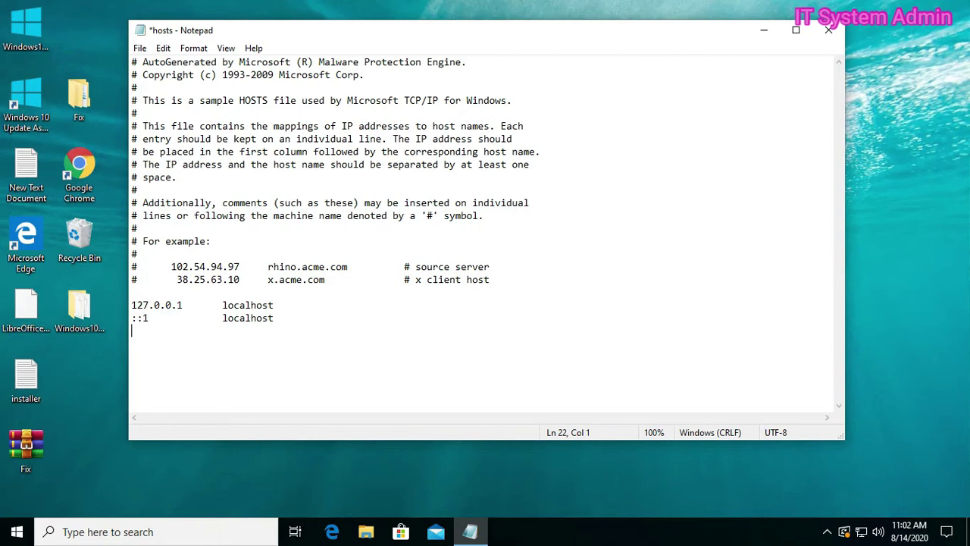
{"action": "type", "text": "127.0.0.1"}
{"action": "key", "text": "Tab"}
{"action": "type", "text": "www.face"}
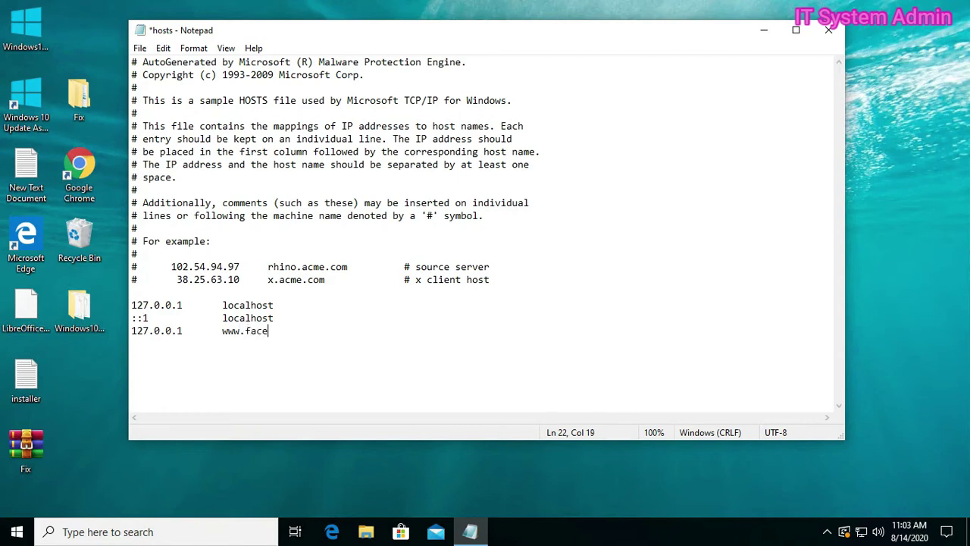
{"action": "type", "text": "book.com"}
{"action": "key", "text": "Return"}
{"action": "type", "text": "127.0.0.1"}
{"action": "key", "text": "Tab"}
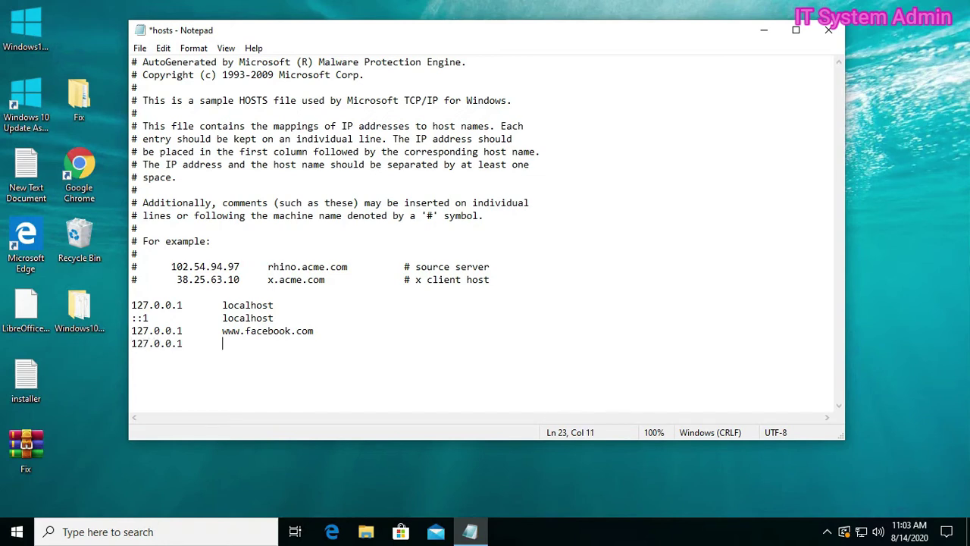
{"action": "type", "text": "www.google.com"}
{"action": "key", "text": "Return"}
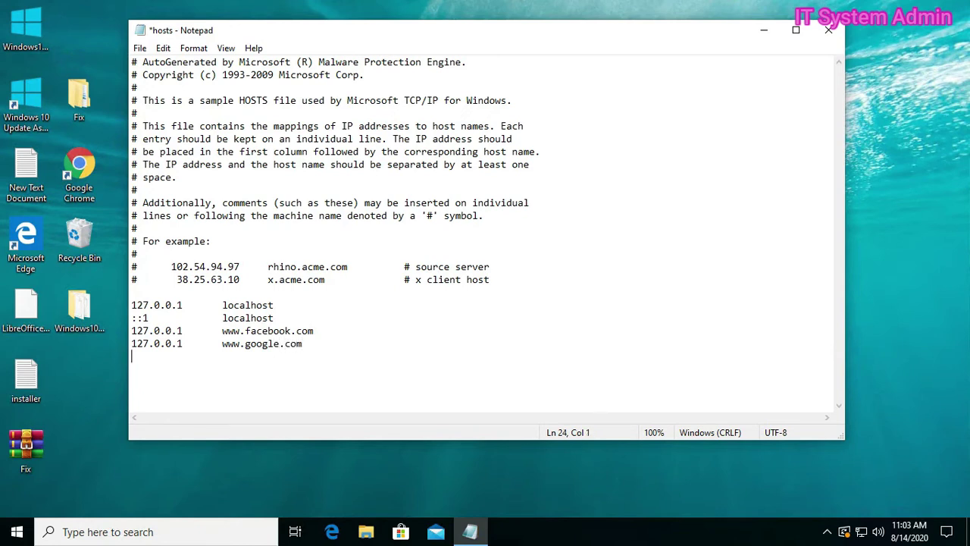
{"action": "type", "text": "127.0.0.1"}
{"action": "key", "text": "Tab"}
{"action": "type", "text": "www.youtu"}
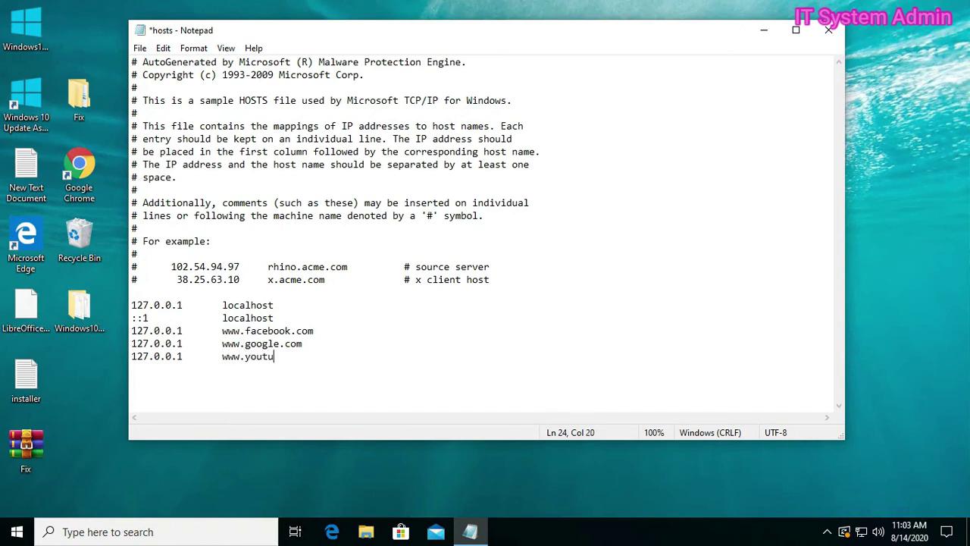
{"action": "type", "text": "be.com"}
{"action": "key", "text": "Return"}
{"action": "type", "text": "127.0.0.1"}
{"action": "key", "text": "Tab"}
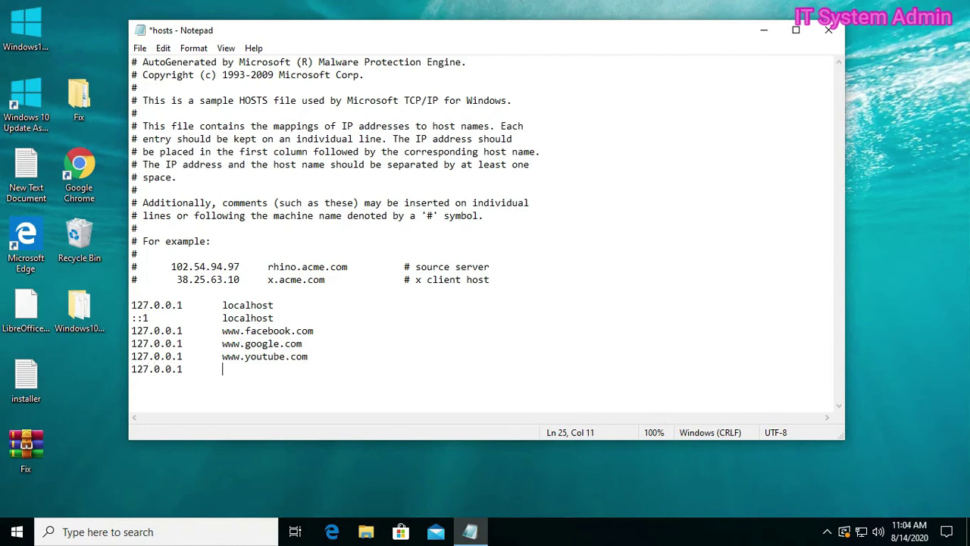
{"action": "type", "text": "www.twitter.com"}
- Save the edited hosts file with its four blocking entries
{"action": "left_click", "coordinate": [352, 377]}
{"action": "left_click", "coordinate": [141, 48]}
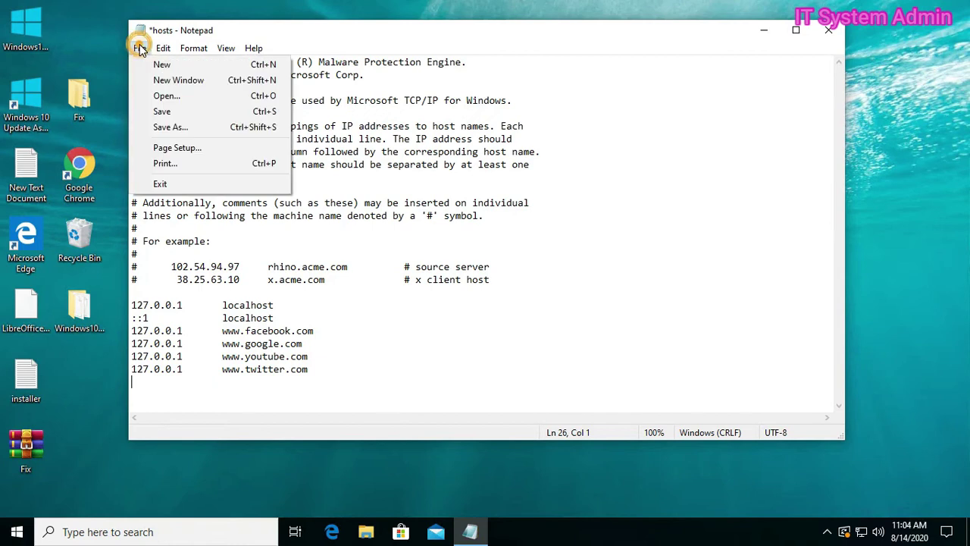
{"action": "left_click", "coordinate": [163, 111]}
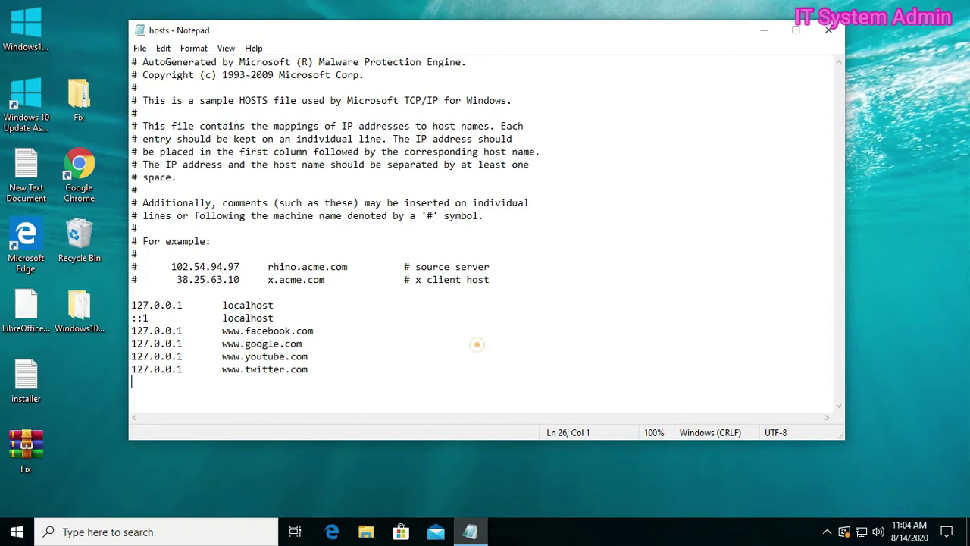
{"action": "left_click", "coordinate": [477, 344]}
- Close Notepad and refresh the Windows desktop
{"action": "left_click", "coordinate": [828, 30]}
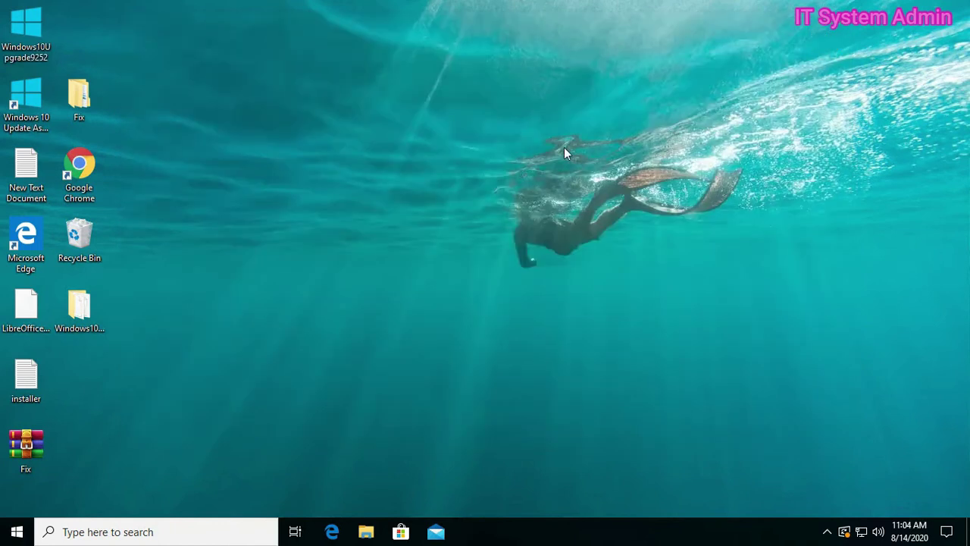
{"action": "right_click", "coordinate": [407, 132]}
{"action": "left_click", "coordinate": [436, 171]}
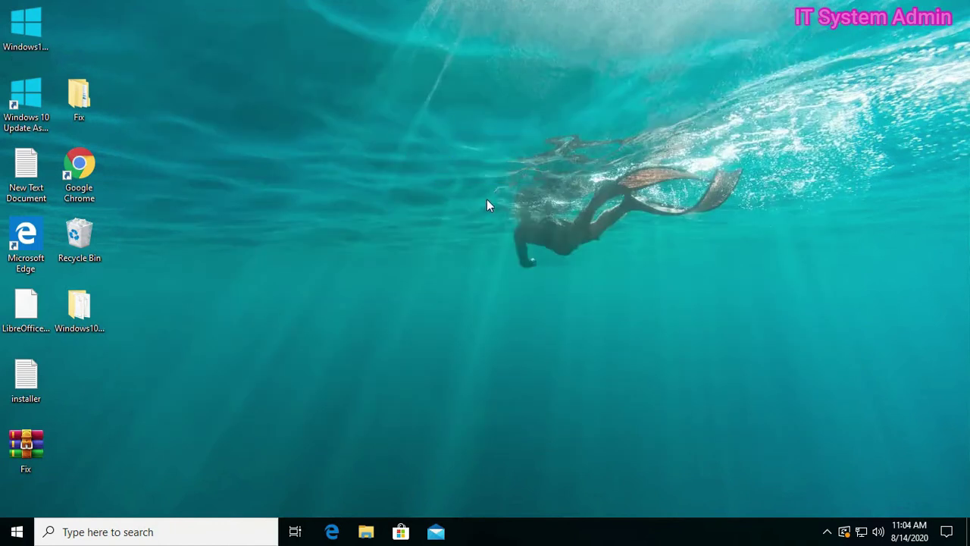
{"action": "double_click", "coordinate": [89, 181]}
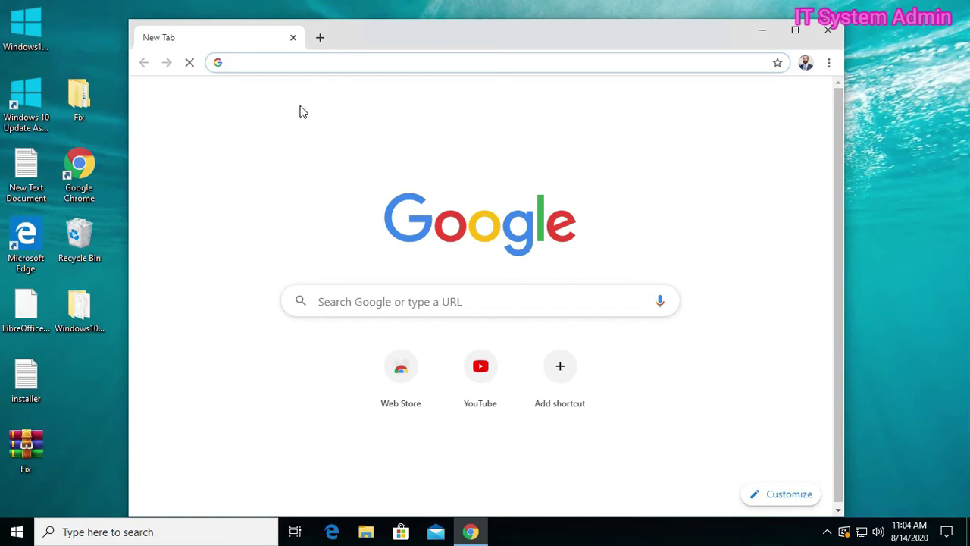
{"action": "right_click", "coordinate": [298, 101]}
{"action": "left_click", "coordinate": [325, 143]}
{"action": "type", "text": "www."}
{"action": "left_click", "coordinate": [293, 138]}
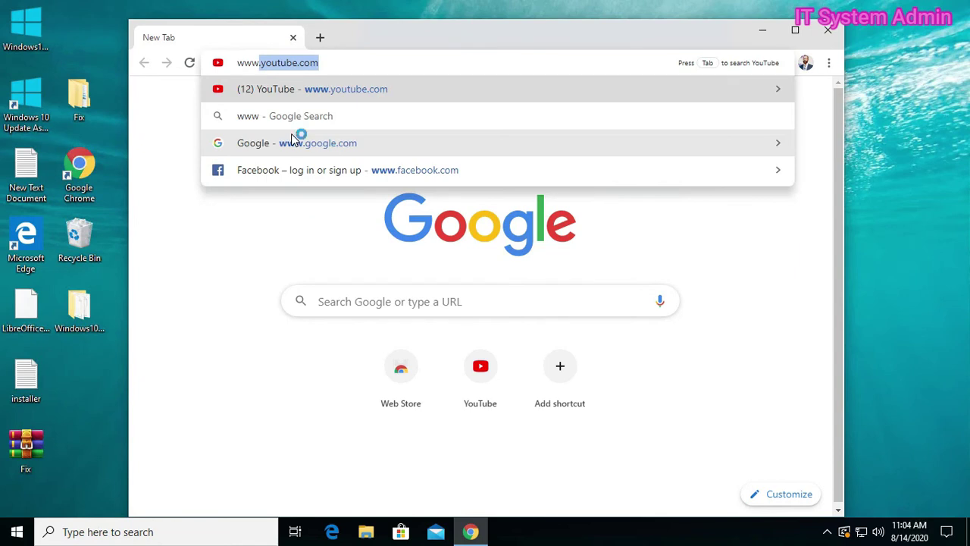
{"action": "key", "text": "Right"}
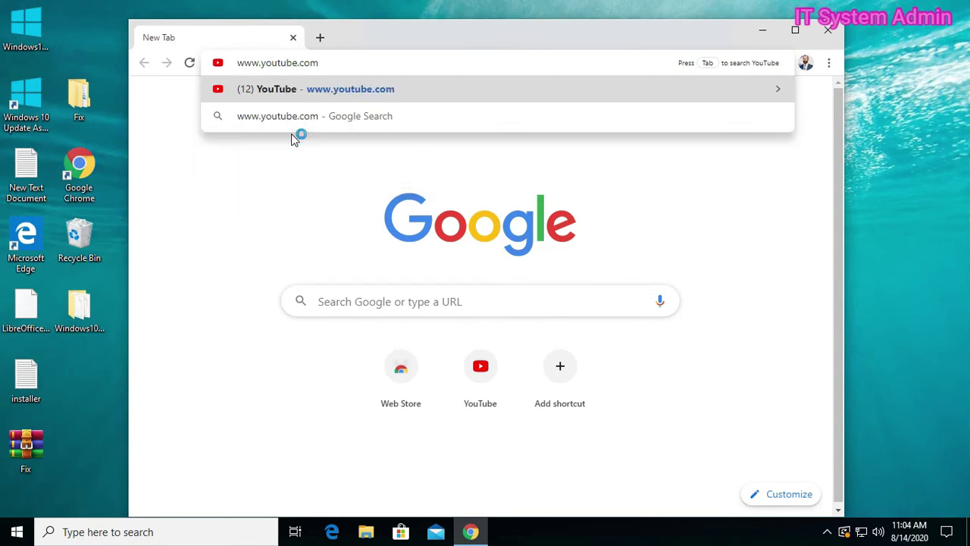
{"action": "key", "text": "Return"}
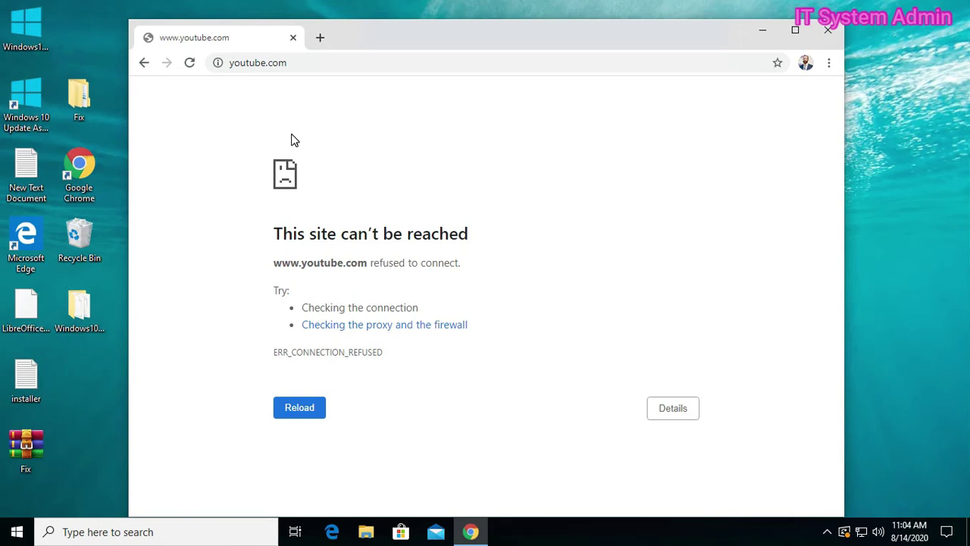
{"action": "left_click", "coordinate": [278, 63]}
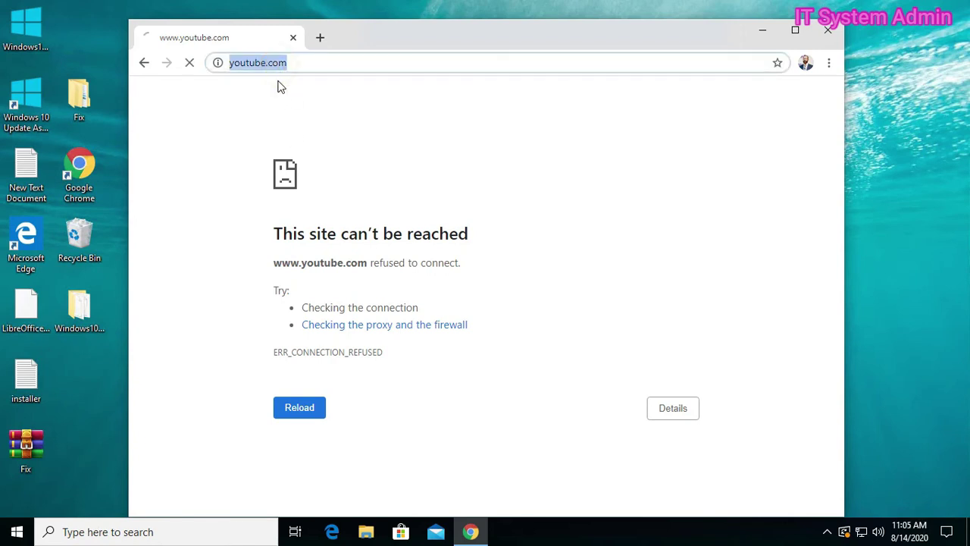
{"action": "type", "text": "www."}
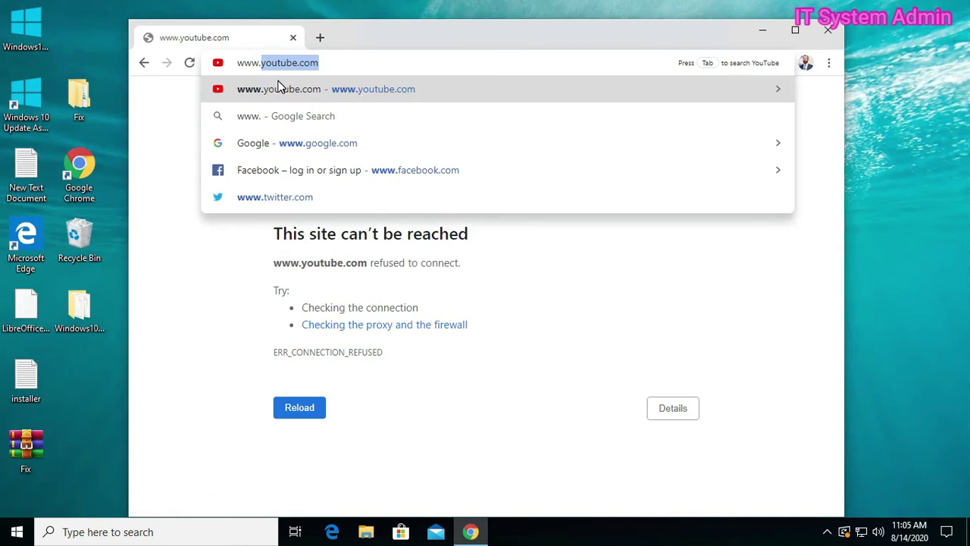
{"action": "type", "text": "goog"}
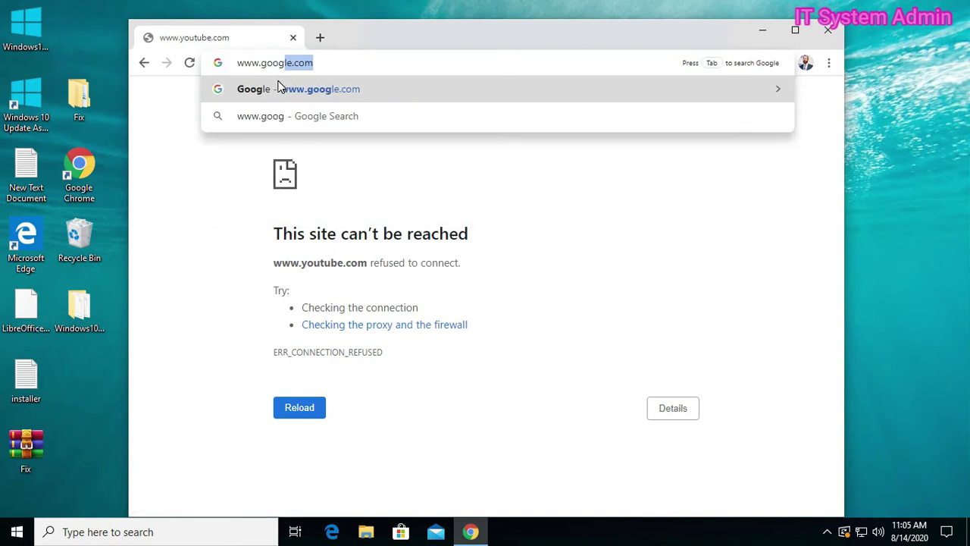
{"action": "type", "text": "l"}
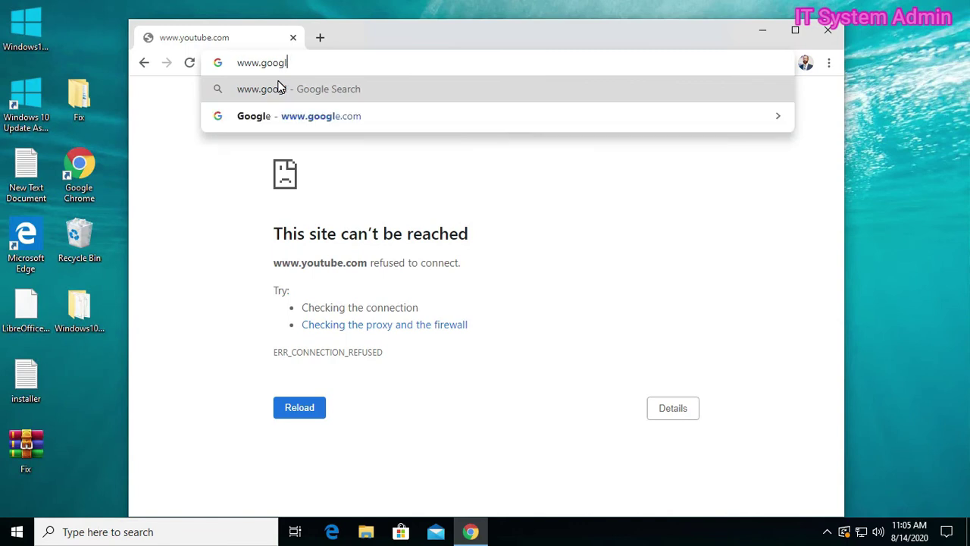
{"action": "type", "text": "e.com"}
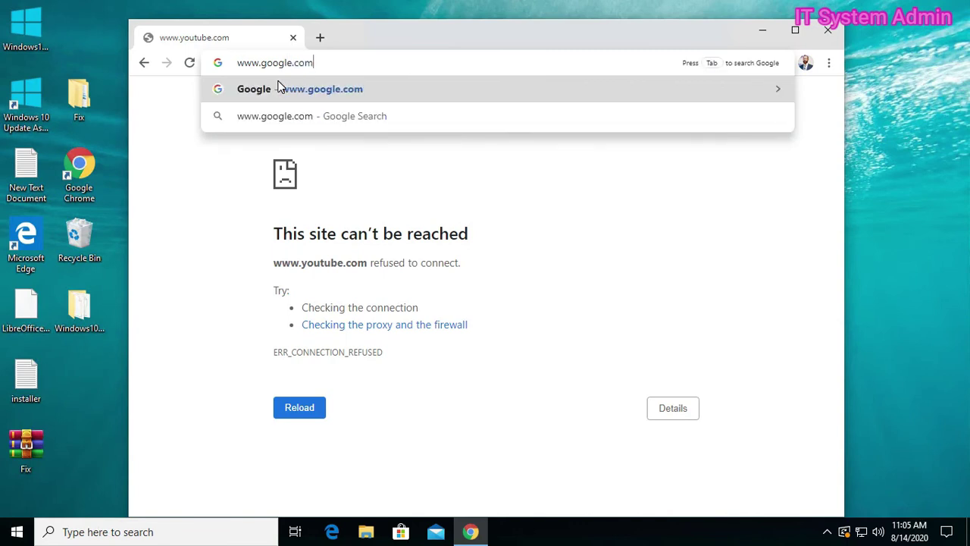
{"action": "key", "text": "Return"}
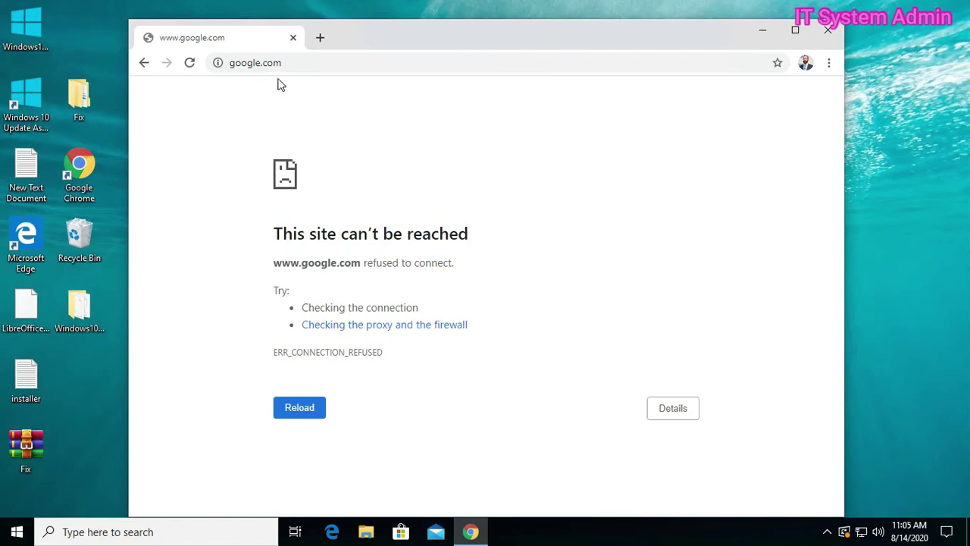
{"action": "left_click", "coordinate": [286, 62]}
{"action": "type", "text": "w"}
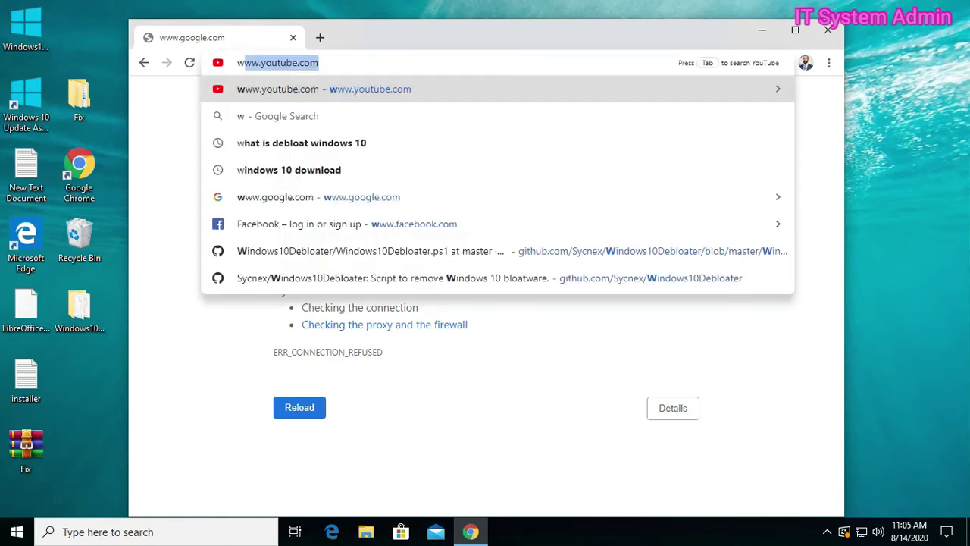
{"action": "type", "text": "ww."}
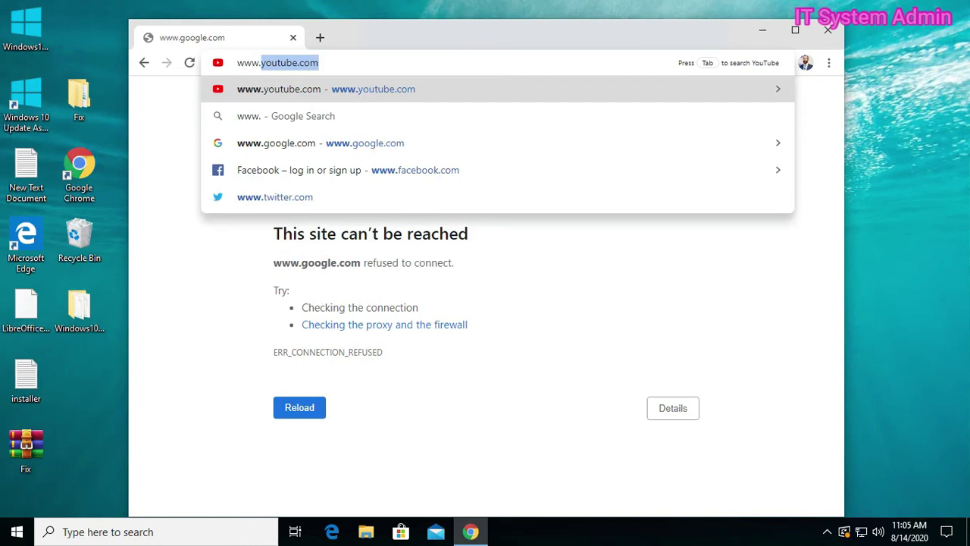
{"action": "type", "text": "face"}
{"action": "key", "text": "Right"}
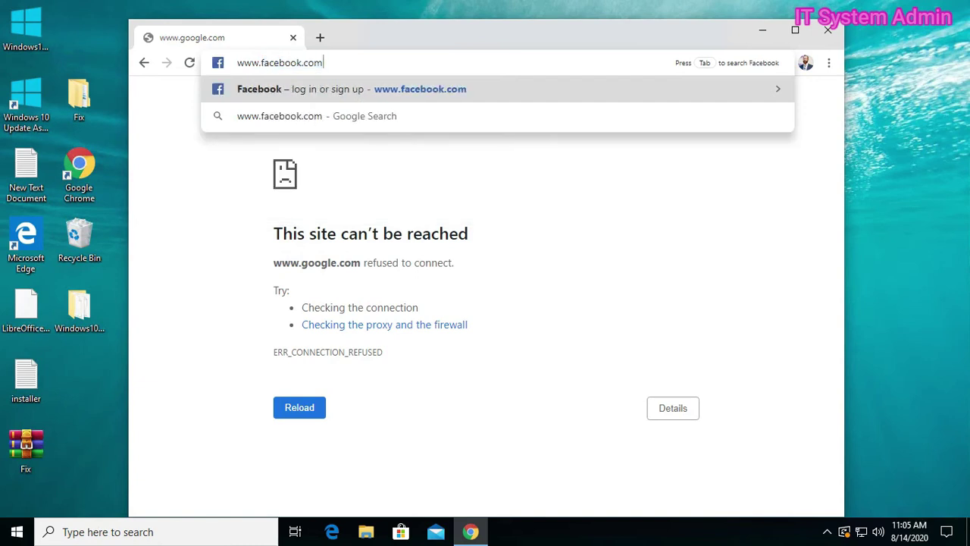
{"action": "key", "text": "Return"}
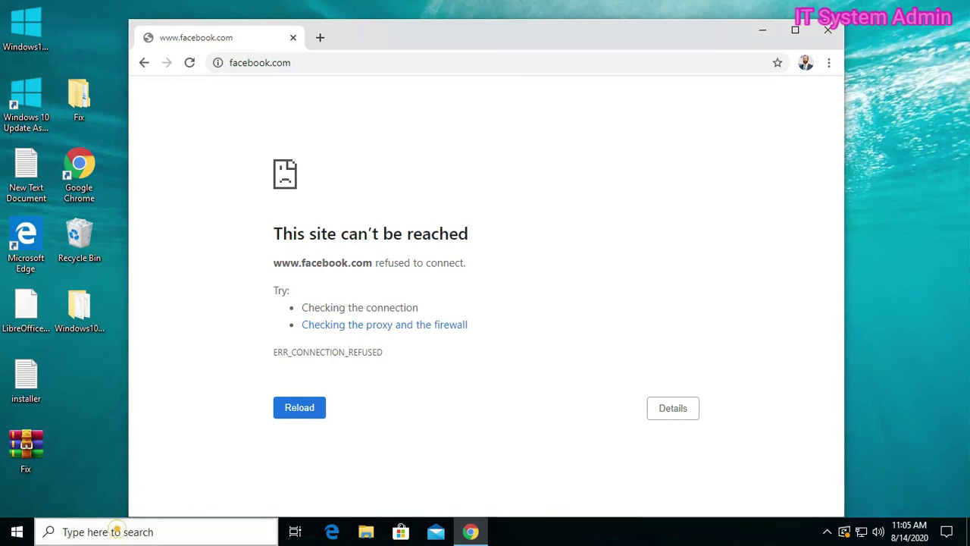
- Search Windows for 'note' and launch Notepad with Run as administrator
{"action": "left_click", "coordinate": [119, 531]}
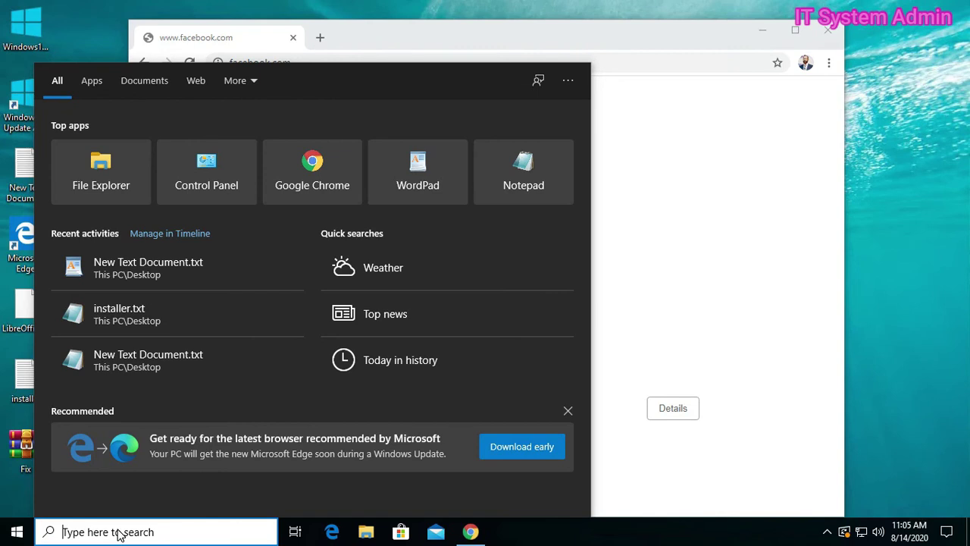
{"action": "type", "text": "note"}
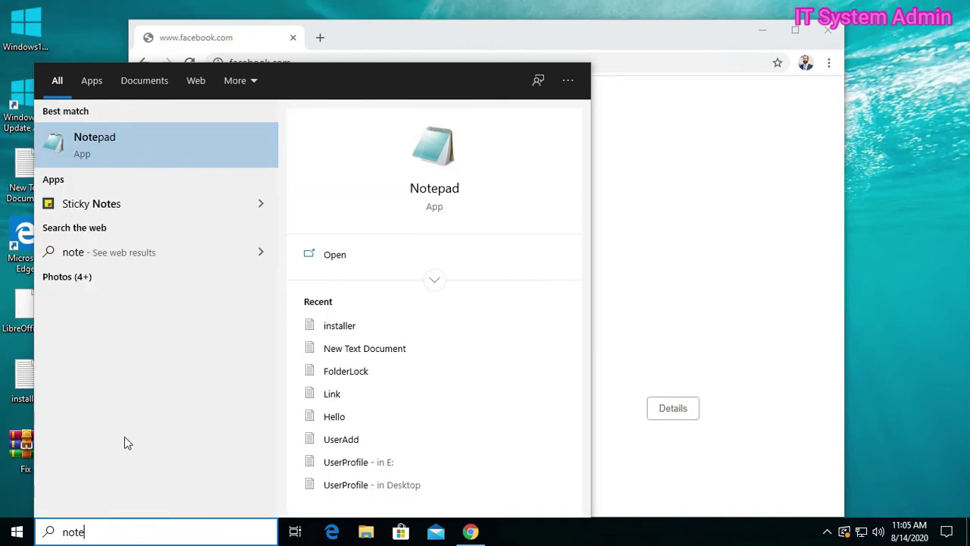
{"action": "right_click", "coordinate": [191, 146]}
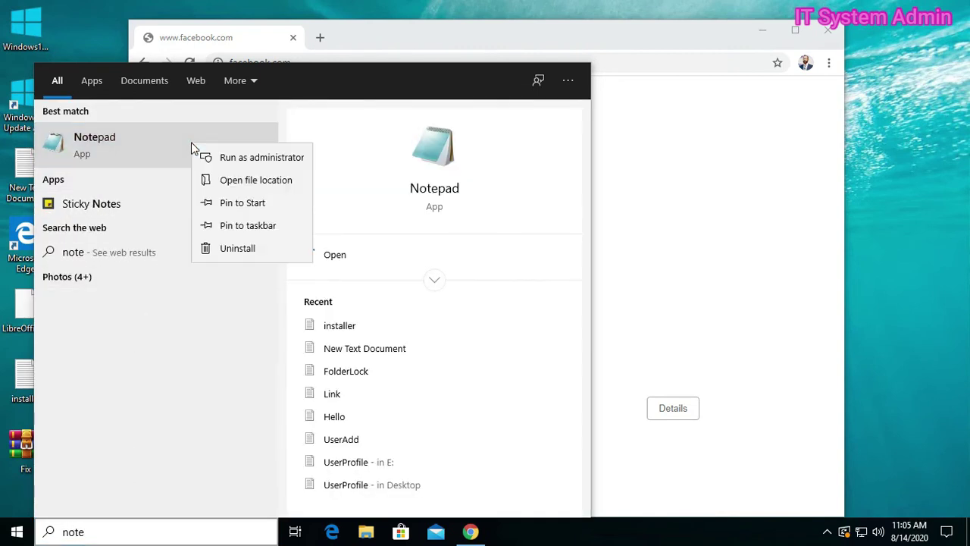
{"action": "left_click", "coordinate": [227, 157]}
- Reopen the hosts file in Notepad using the All Files filter
{"action": "left_click", "coordinate": [139, 48]}
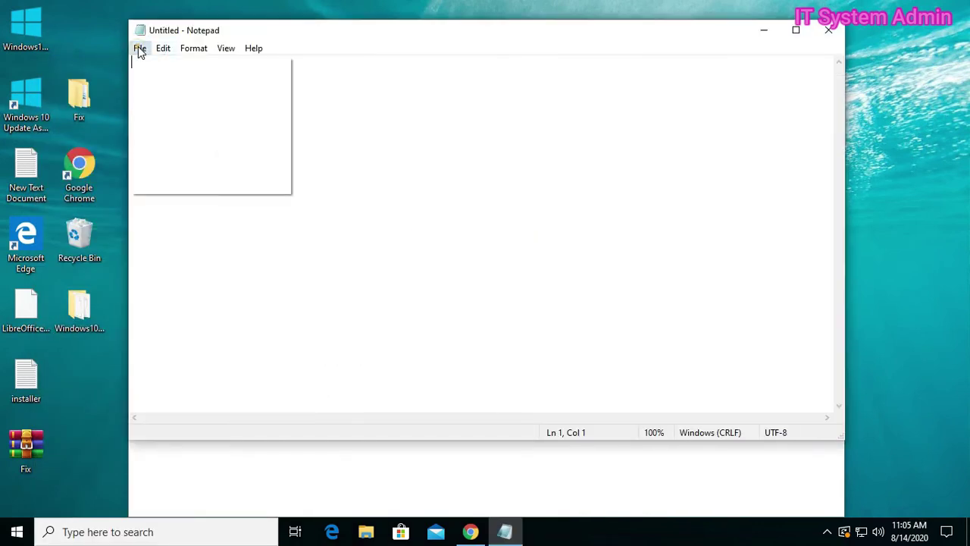
{"action": "left_click", "coordinate": [164, 95]}
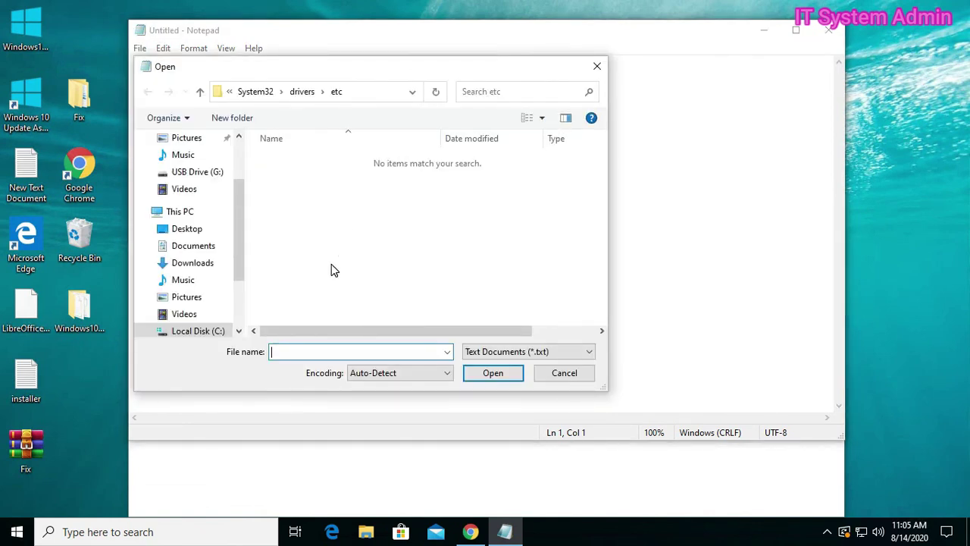
{"action": "left_click", "coordinate": [549, 351]}
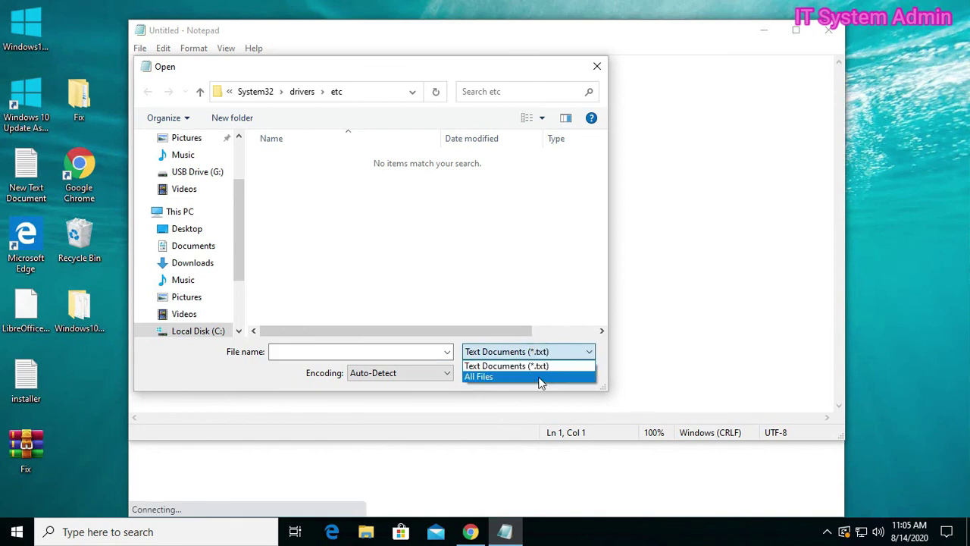
{"action": "left_click", "coordinate": [538, 377]}
{"action": "left_click", "coordinate": [305, 160]}
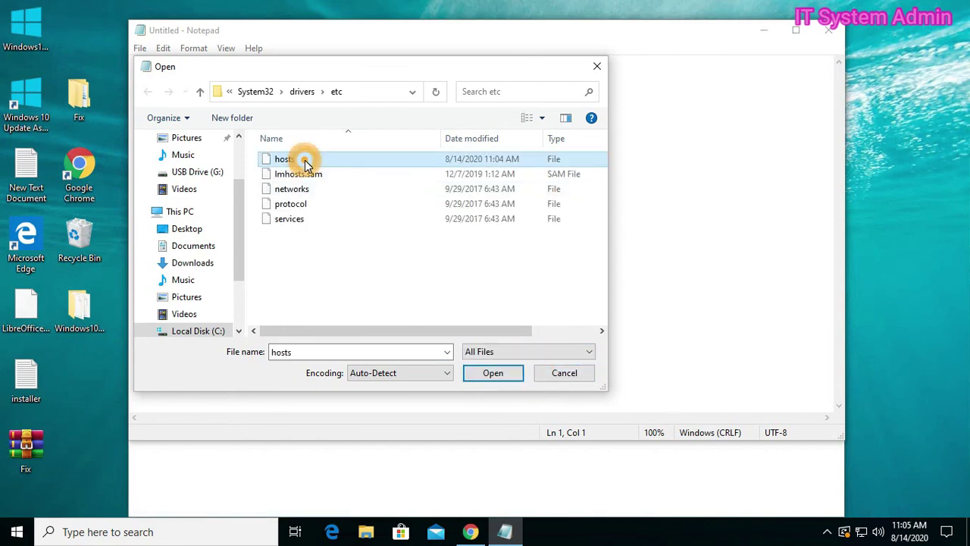
{"action": "left_click", "coordinate": [488, 379]}
- Delete the twitter, youtube, google and facebook 127.0.0.1 lines and save hosts
{"action": "left_click", "coordinate": [331, 372]}
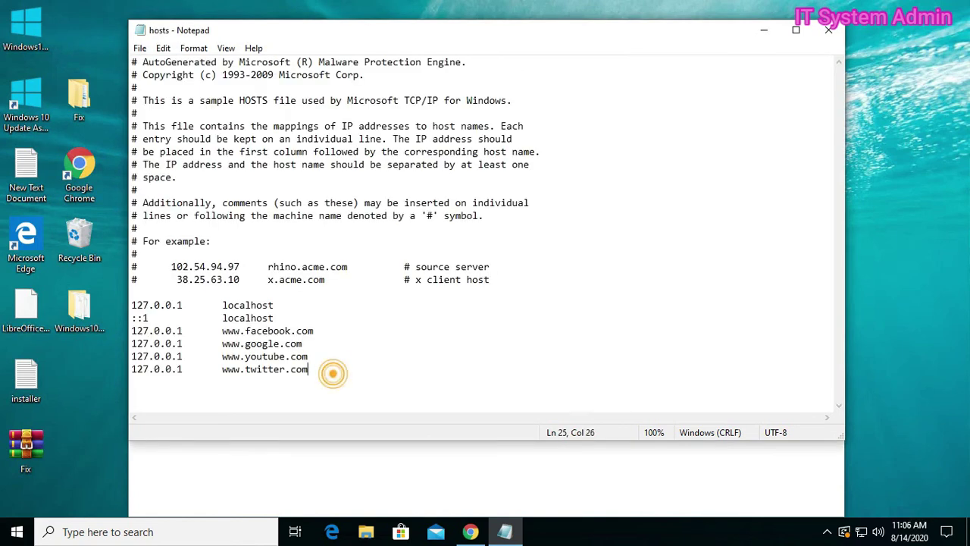
{"action": "key", "text": "BackSpace"}
{"action": "key", "text": "BackSpace"}
{"action": "key", "text": "BackSpace"}
{"action": "key", "text": "BackSpace"}
{"action": "key", "text": "BackSpace"}
{"action": "key", "text": "BackSpace"}
{"action": "key", "text": "BackSpace"}
{"action": "key", "text": "BackSpace"}
{"action": "key", "text": "BackSpace"}
{"action": "key", "text": "BackSpace"}
{"action": "key", "text": "BackSpace"}
{"action": "key", "text": "BackSpace"}
{"action": "key", "text": "BackSpace"}
{"action": "key", "text": "BackSpace"}
{"action": "key", "text": "BackSpace"}
{"action": "key", "text": "BackSpace"}
{"action": "key", "text": "BackSpace"}
{"action": "key", "text": "BackSpace"}
{"action": "key", "text": "BackSpace"}
{"action": "key", "text": "BackSpace"}
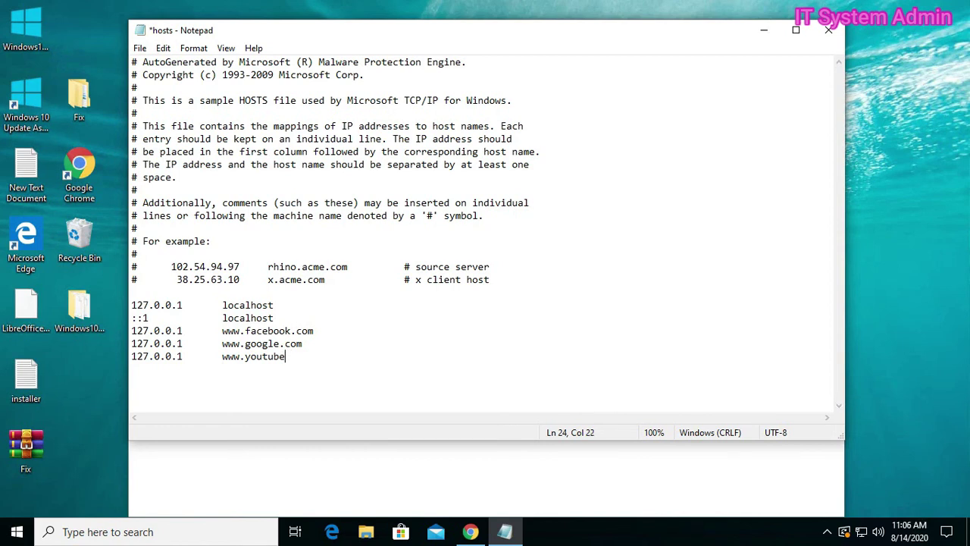
{"action": "key", "text": "BackSpace"}
{"action": "key", "text": "BackSpace"}
{"action": "key", "text": "BackSpace"}
{"action": "key", "text": "BackSpace"}
{"action": "key", "text": "BackSpace"}
{"action": "key", "text": "BackSpace"}
{"action": "key", "text": "BackSpace"}
{"action": "key", "text": "BackSpace"}
{"action": "key", "text": "BackSpace"}
{"action": "key", "text": "BackSpace"}
{"action": "key", "text": "BackSpace"}
{"action": "key", "text": "BackSpace"}
{"action": "key", "text": "BackSpace"}
{"action": "key", "text": "BackSpace"}
{"action": "key", "text": "BackSpace"}
{"action": "key", "text": "BackSpace"}
{"action": "key", "text": "BackSpace"}
{"action": "key", "text": "BackSpace"}
{"action": "key", "text": "BackSpace"}
{"action": "key", "text": "BackSpace"}
{"action": "key", "text": "BackSpace"}
{"action": "key", "text": "BackSpace"}
{"action": "key", "text": "BackSpace"}
{"action": "key", "text": "BackSpace"}
{"action": "key", "text": "BackSpace"}
{"action": "key", "text": "BackSpace"}
{"action": "key", "text": "BackSpace"}
{"action": "key", "text": "BackSpace"}
{"action": "key", "text": "BackSpace"}
{"action": "key", "text": "BackSpace"}
{"action": "key", "text": "BackSpace"}
{"action": "key", "text": "BackSpace"}
{"action": "key", "text": "BackSpace"}
{"action": "key", "text": "BackSpace"}
{"action": "key", "text": "BackSpace"}
{"action": "key", "text": "BackSpace"}
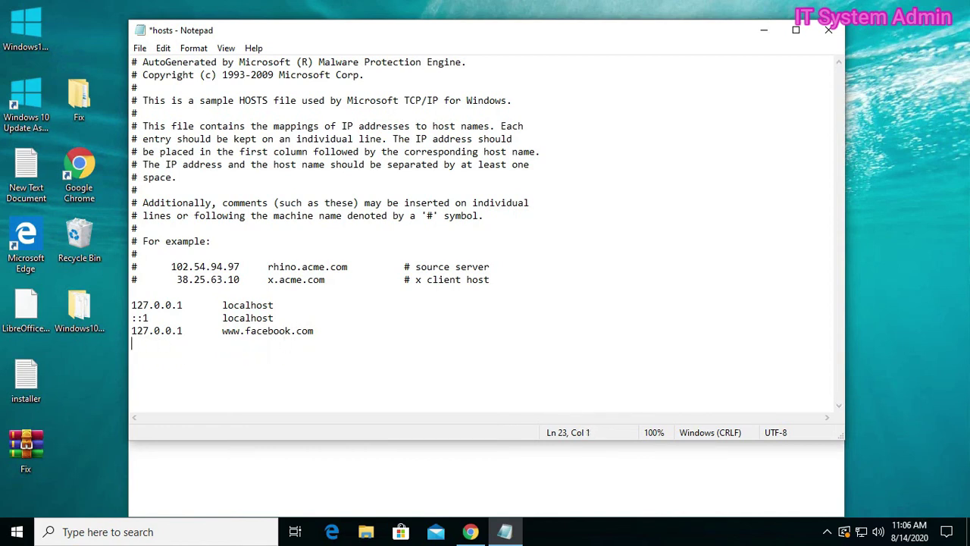
{"action": "key", "text": "BackSpace"}
{"action": "key", "text": "BackSpace"}
{"action": "key", "text": "BackSpace"}
{"action": "key", "text": "BackSpace"}
{"action": "key", "text": "BackSpace"}
{"action": "key", "text": "BackSpace"}
{"action": "key", "text": "BackSpace"}
{"action": "key", "text": "BackSpace"}
{"action": "key", "text": "BackSpace"}
{"action": "key", "text": "BackSpace"}
{"action": "key", "text": "BackSpace"}
{"action": "key", "text": "BackSpace"}
{"action": "key", "text": "BackSpace"}
{"action": "key", "text": "BackSpace"}
{"action": "key", "text": "BackSpace"}
{"action": "key", "text": "BackSpace"}
{"action": "key", "text": "BackSpace"}
{"action": "key", "text": "BackSpace"}
{"action": "key", "text": "BackSpace"}
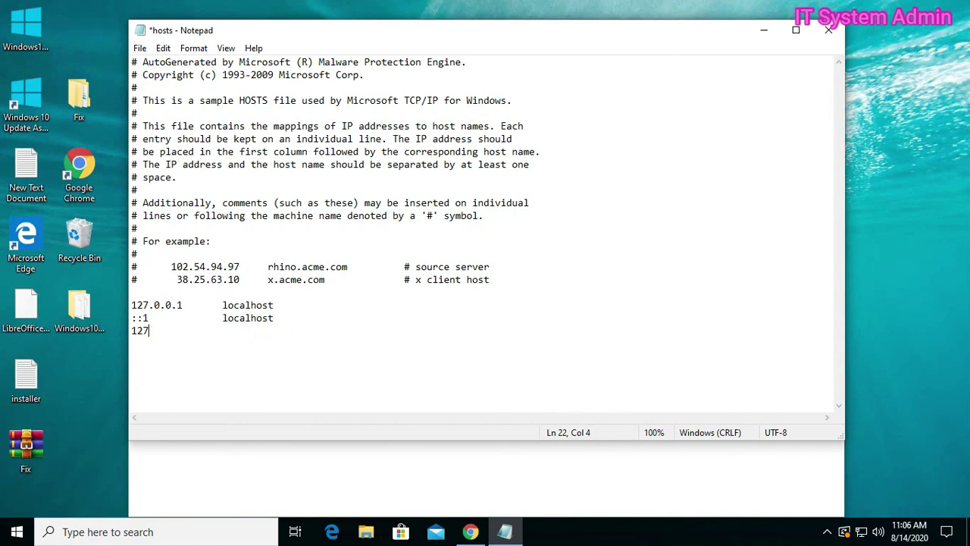
{"action": "key", "text": "BackSpace"}
{"action": "key", "text": "BackSpace"}
{"action": "left_click", "coordinate": [140, 48]}
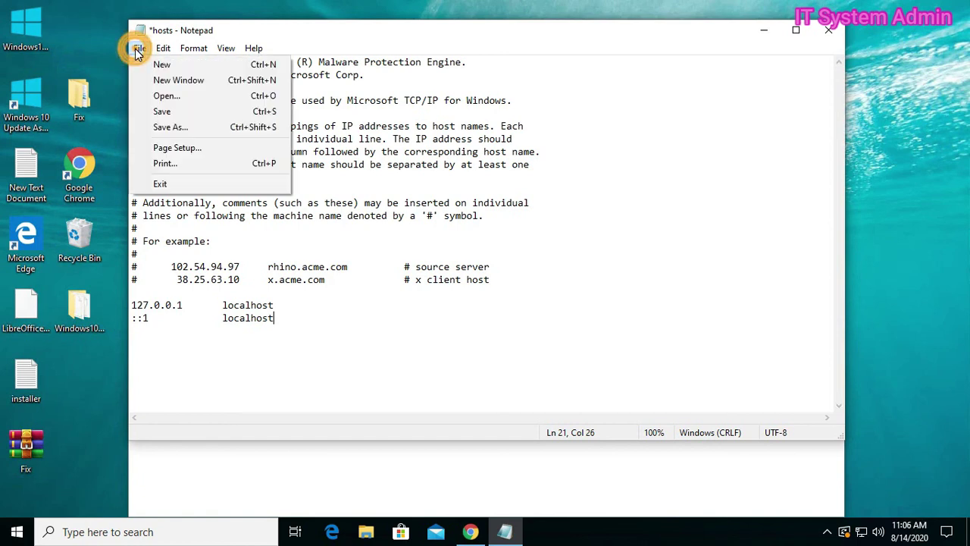
{"action": "left_click", "coordinate": [174, 112]}
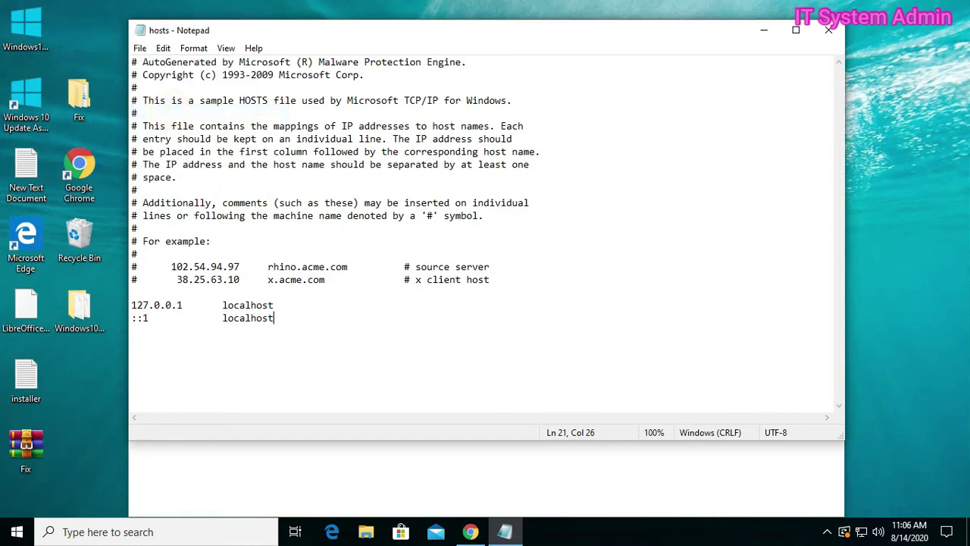
- Close Notepad and reload facebook.com in Chrome to confirm it loads again
{"action": "left_click", "coordinate": [829, 29]}
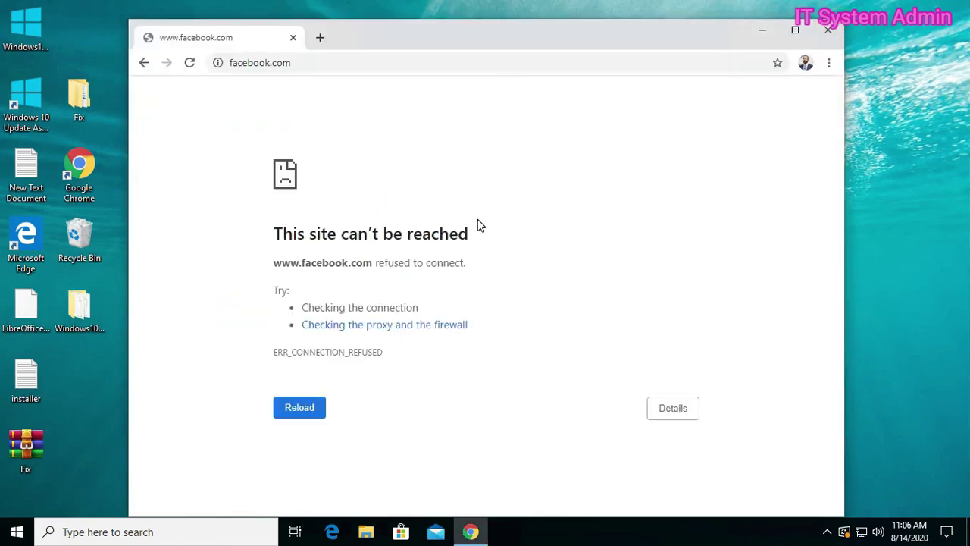
{"action": "right_click", "coordinate": [204, 143]}
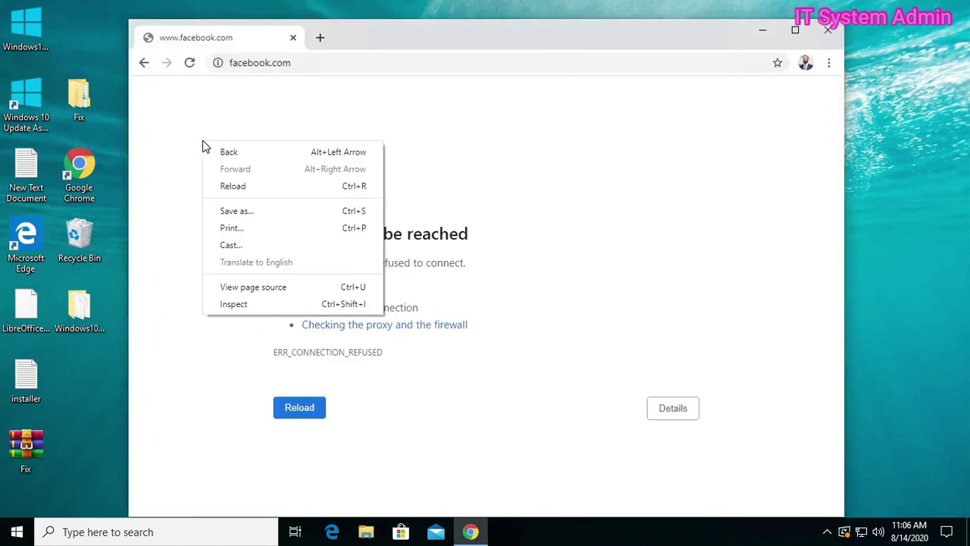
{"action": "left_click", "coordinate": [224, 187]}
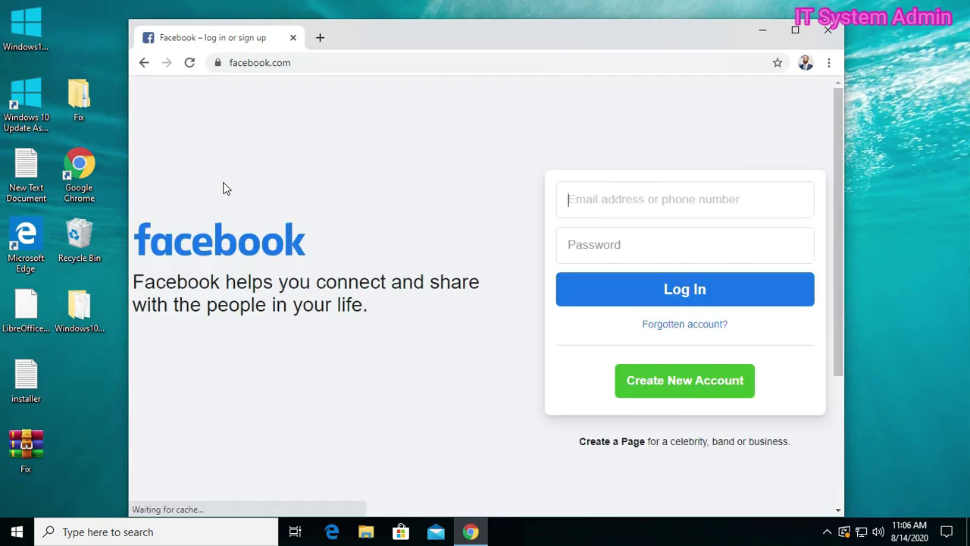
{"action": "left_click", "coordinate": [320, 37]}
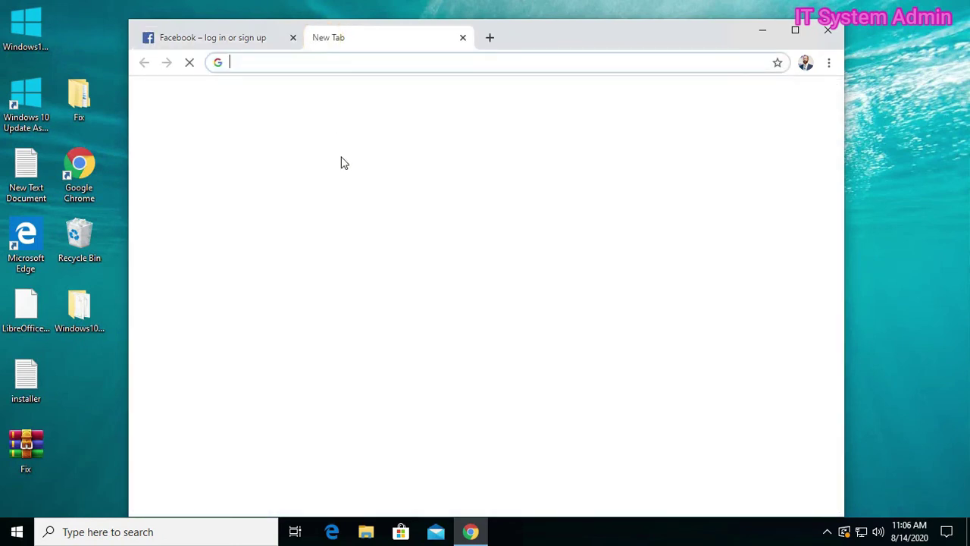
{"action": "left_click", "coordinate": [479, 372]}
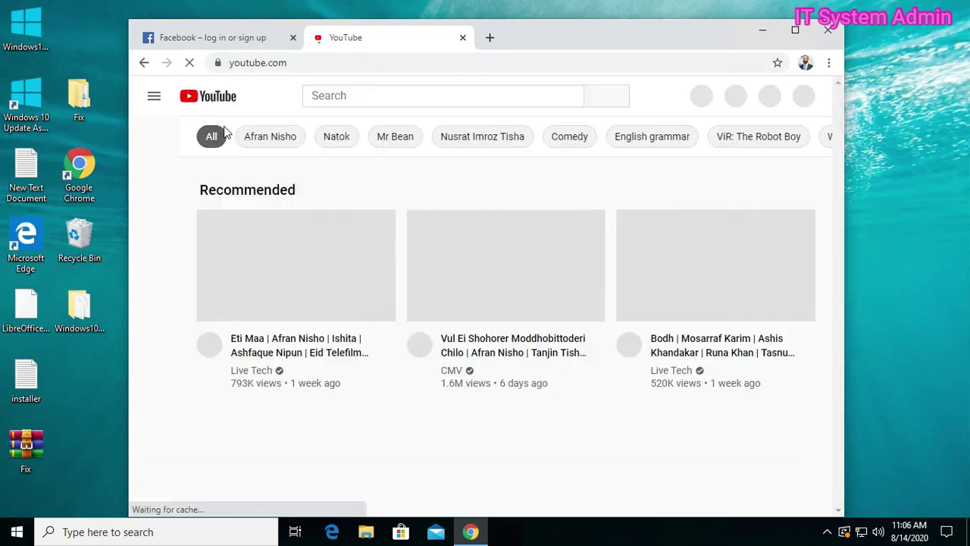
{"action": "left_click", "coordinate": [491, 39]}
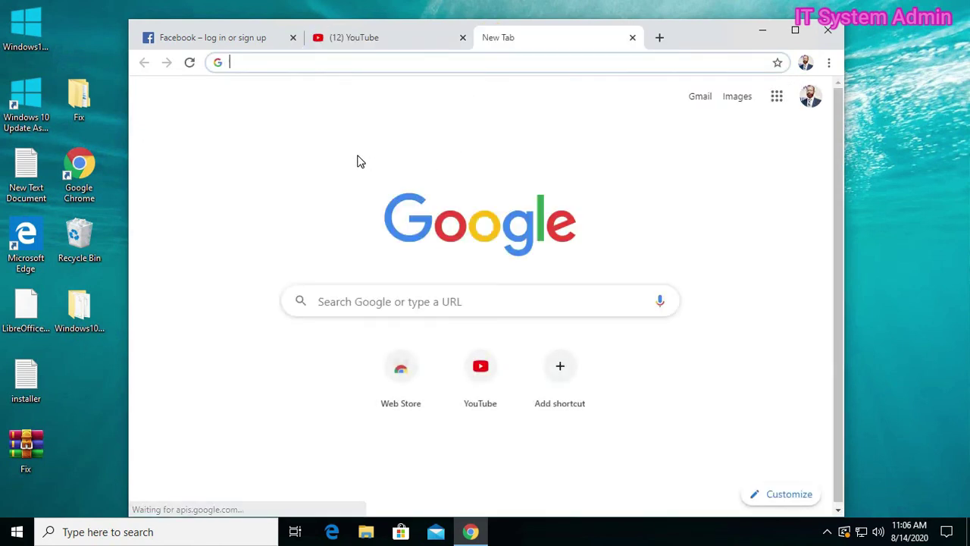
{"action": "type", "text": "www.t"}
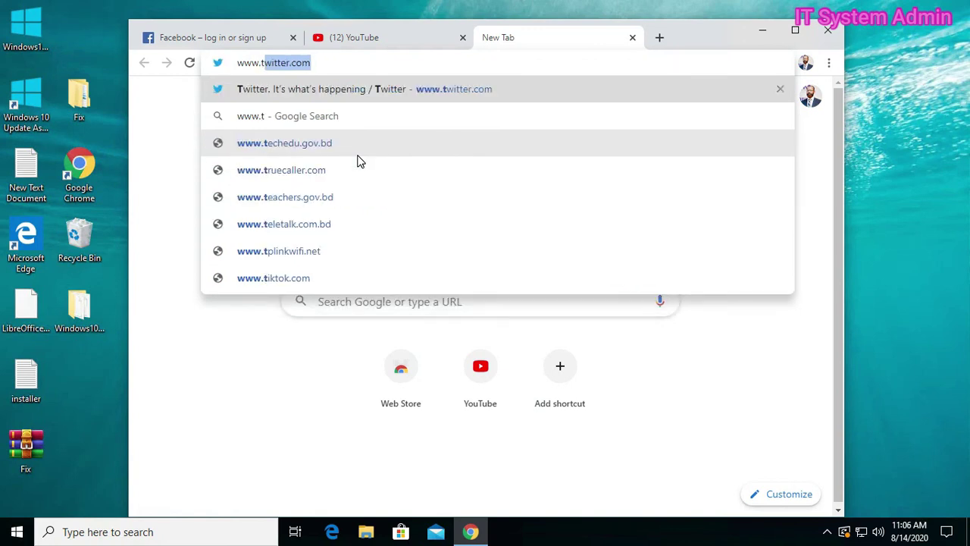
{"action": "key", "text": "Right"}
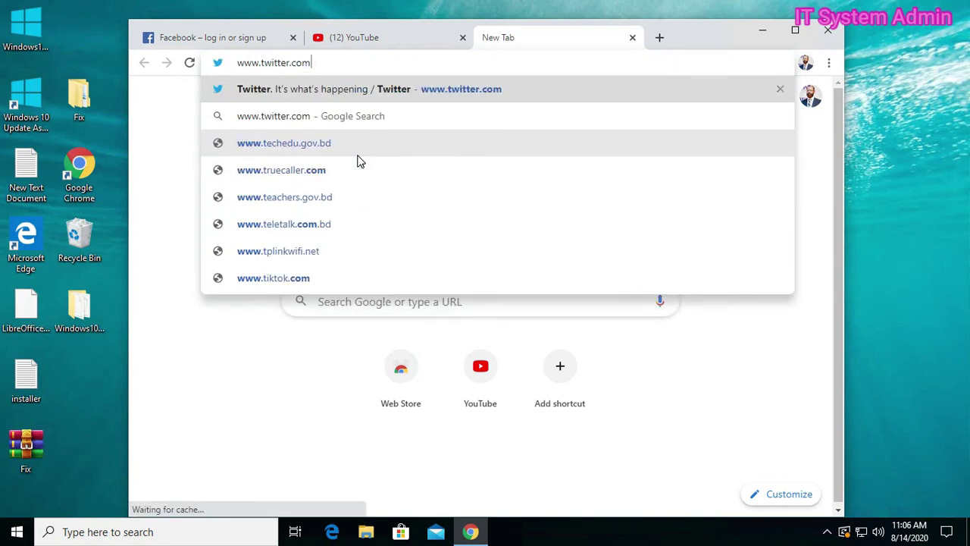
{"action": "key", "text": "Return"}
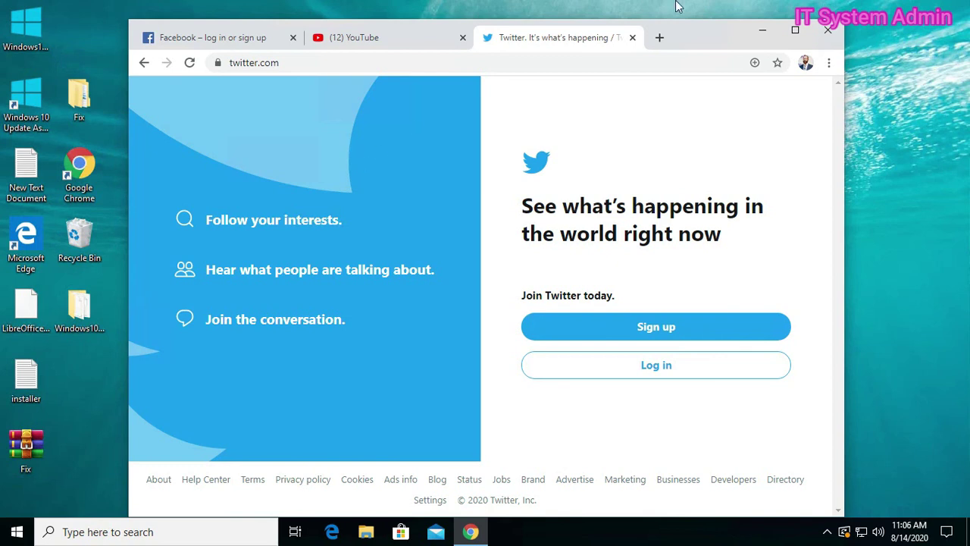
{"action": "left_click", "coordinate": [827, 30]}
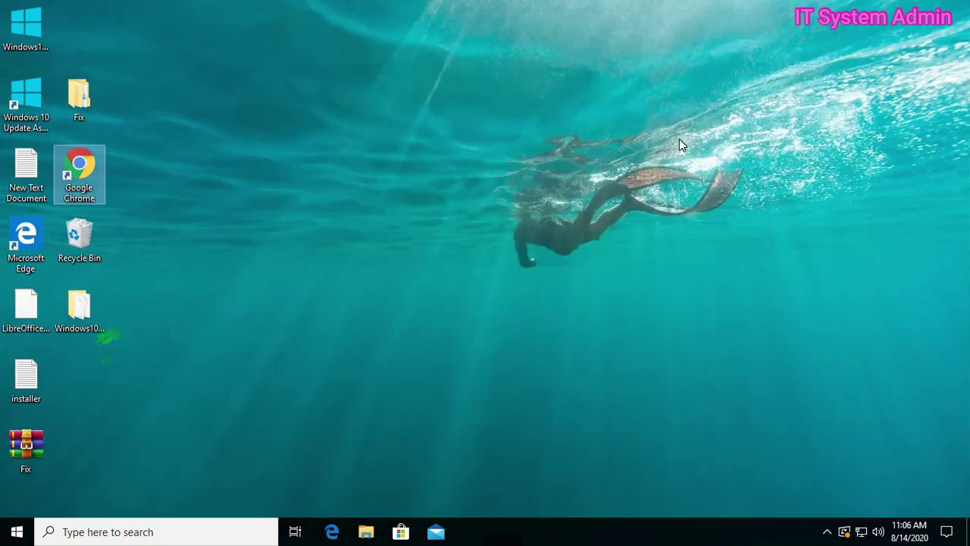